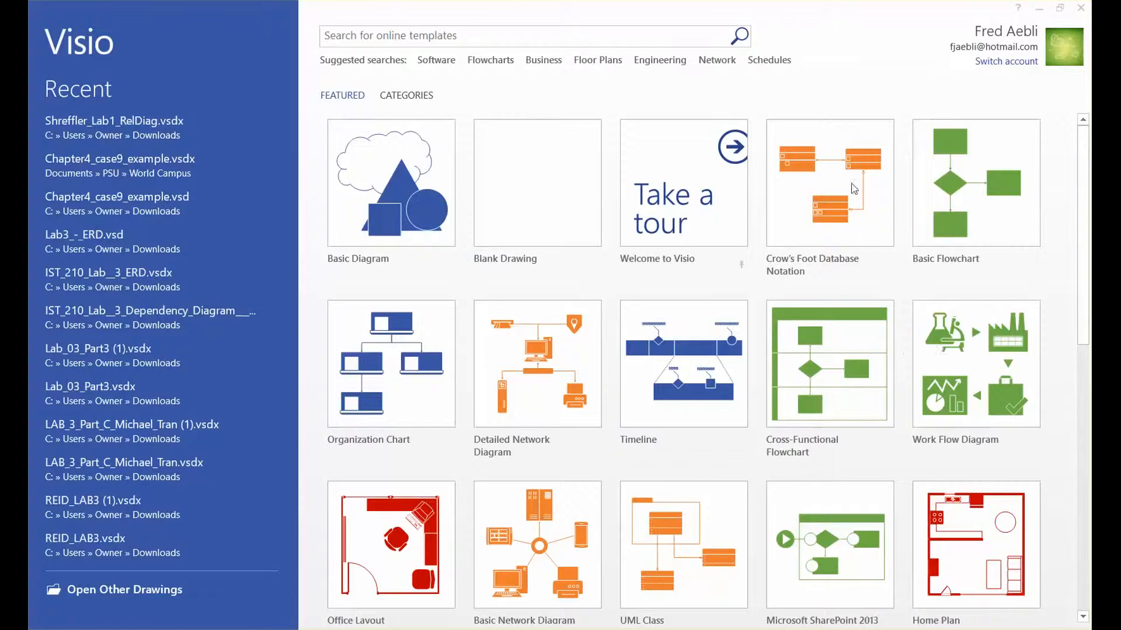
# - Create a drawing from the Crow's Foot Database Notation template and place an Entity shape near the middle of the page
pyautogui.doubleClick(817, 207)
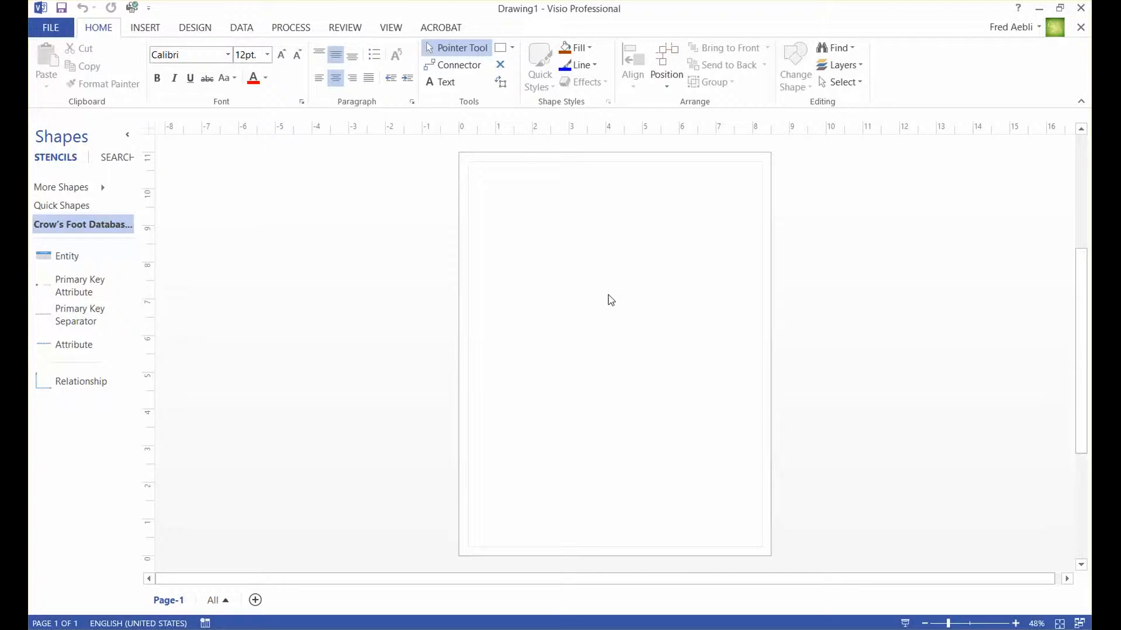
pyautogui.moveTo(53, 259); pyautogui.dragTo(531, 323)
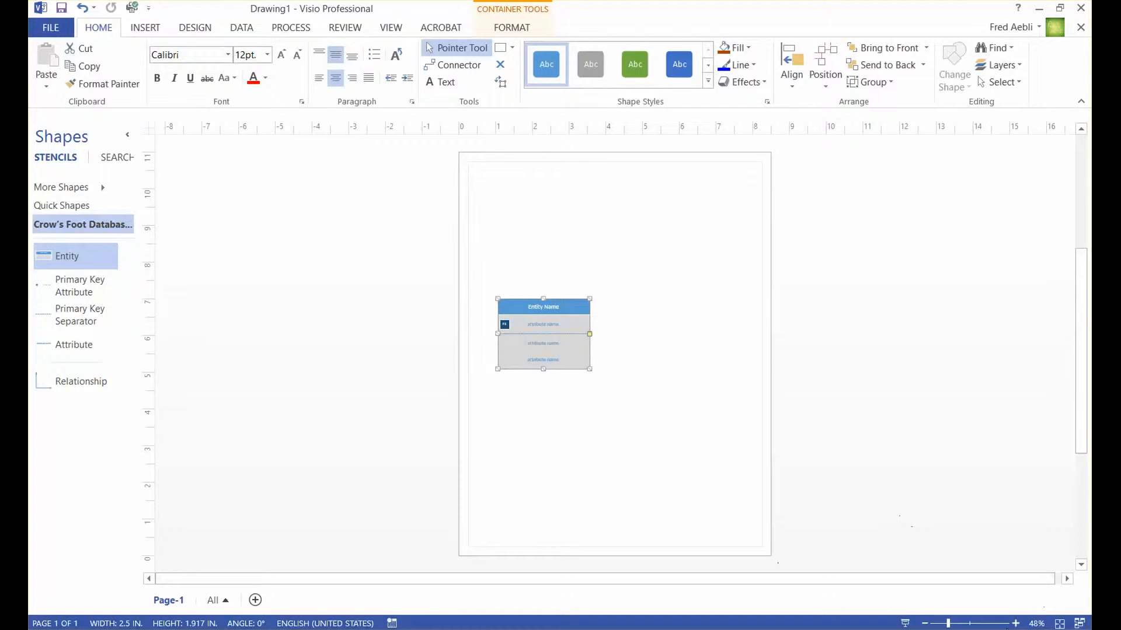
# - Name the placed entity Department
pyautogui.click(1016, 624)
pyautogui.click(1017, 624)
pyautogui.click(1017, 624)
pyautogui.click(1017, 624)
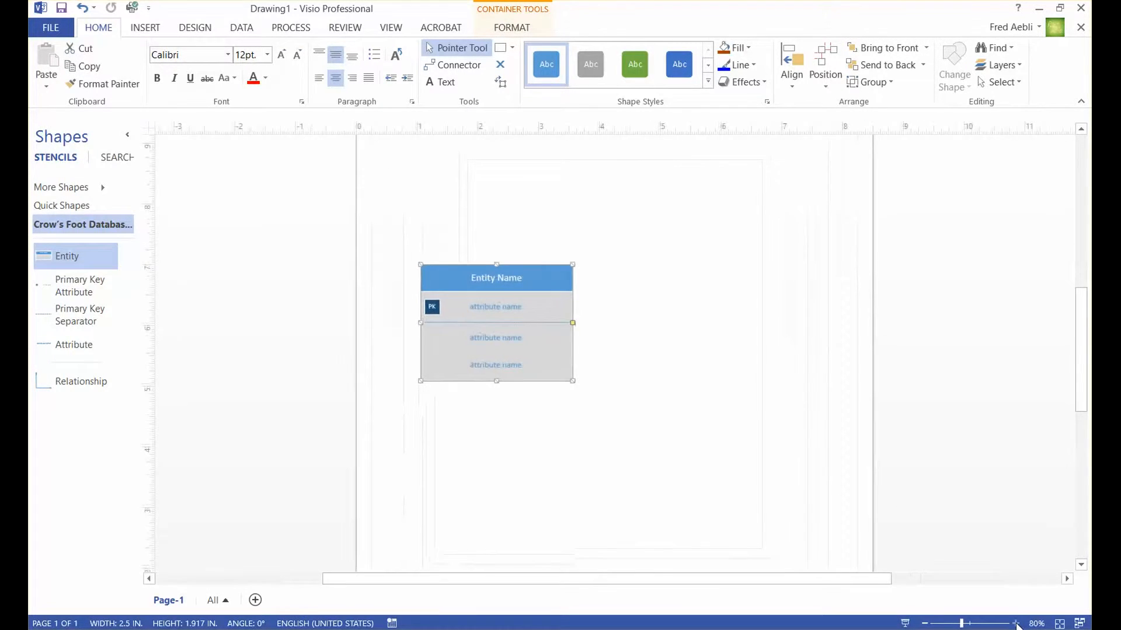
pyautogui.click(1016, 624)
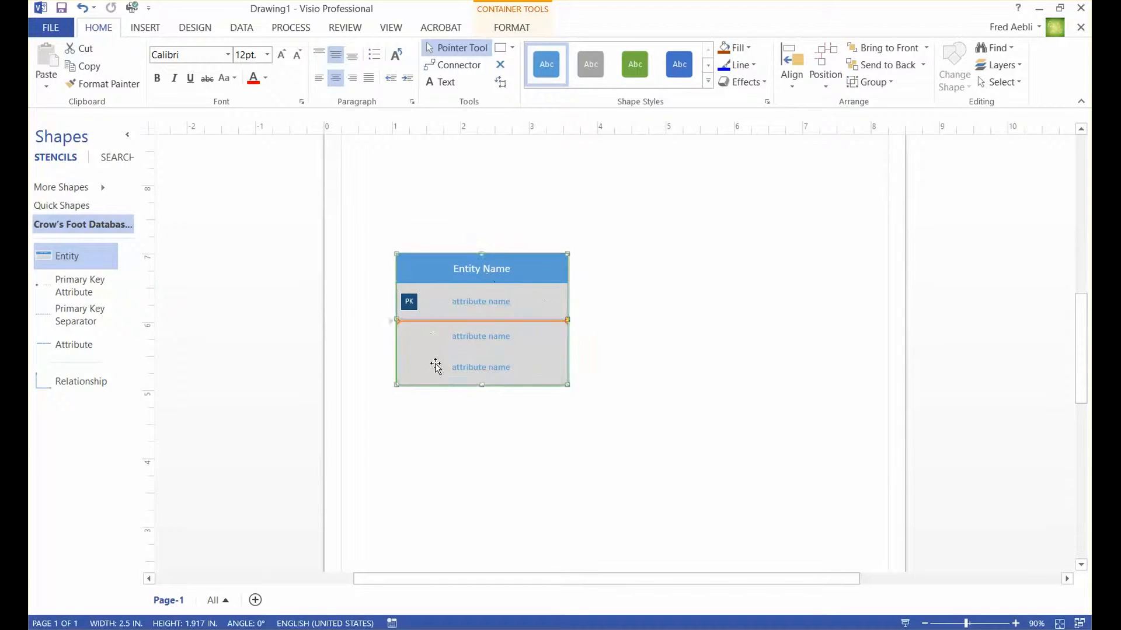
pyautogui.click(499, 270)
pyautogui.doubleClick(499, 270)
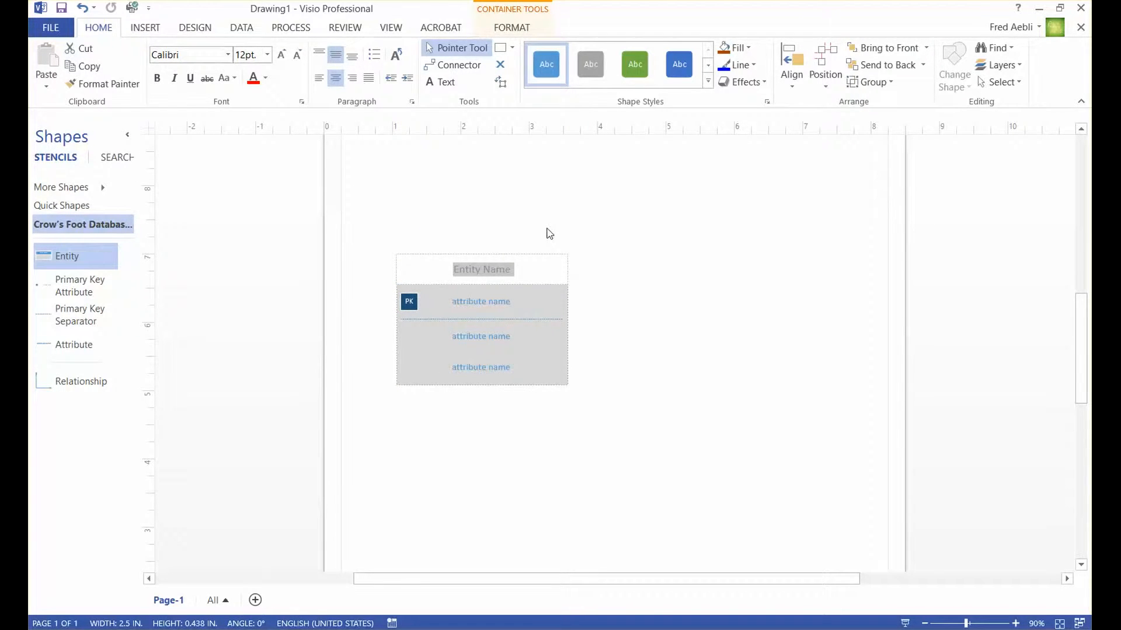
pyautogui.write('Department')
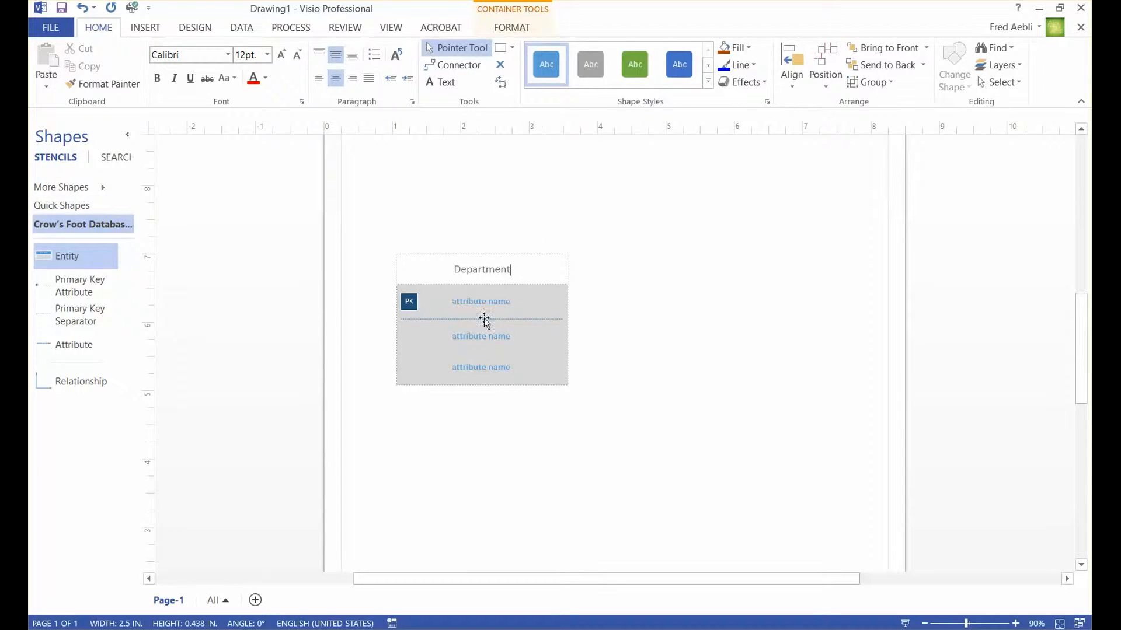
pyautogui.press('Escape')
# - Rename the Department entity's primary key attribute to DepartmentID
pyautogui.click(541, 301)
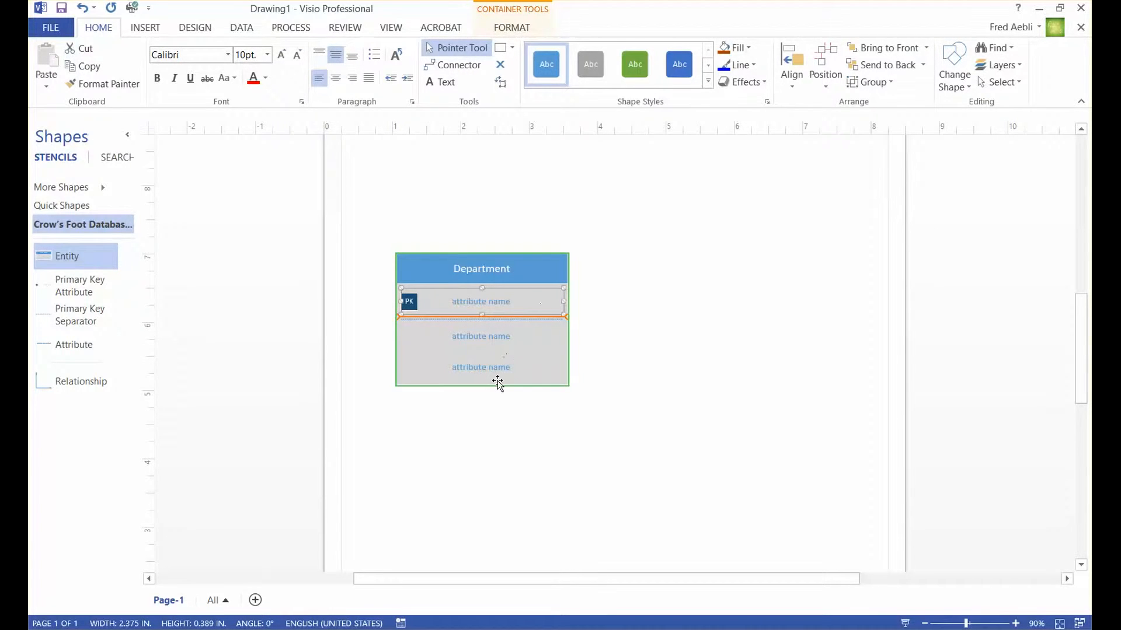
pyautogui.doubleClick(496, 302)
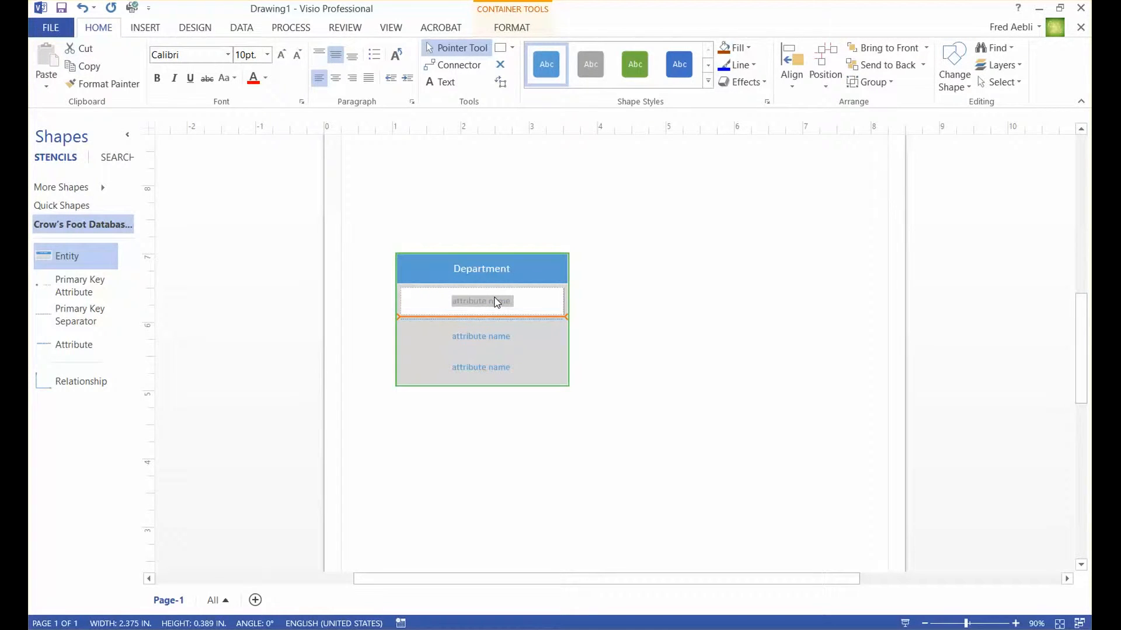
pyautogui.write('Depar')
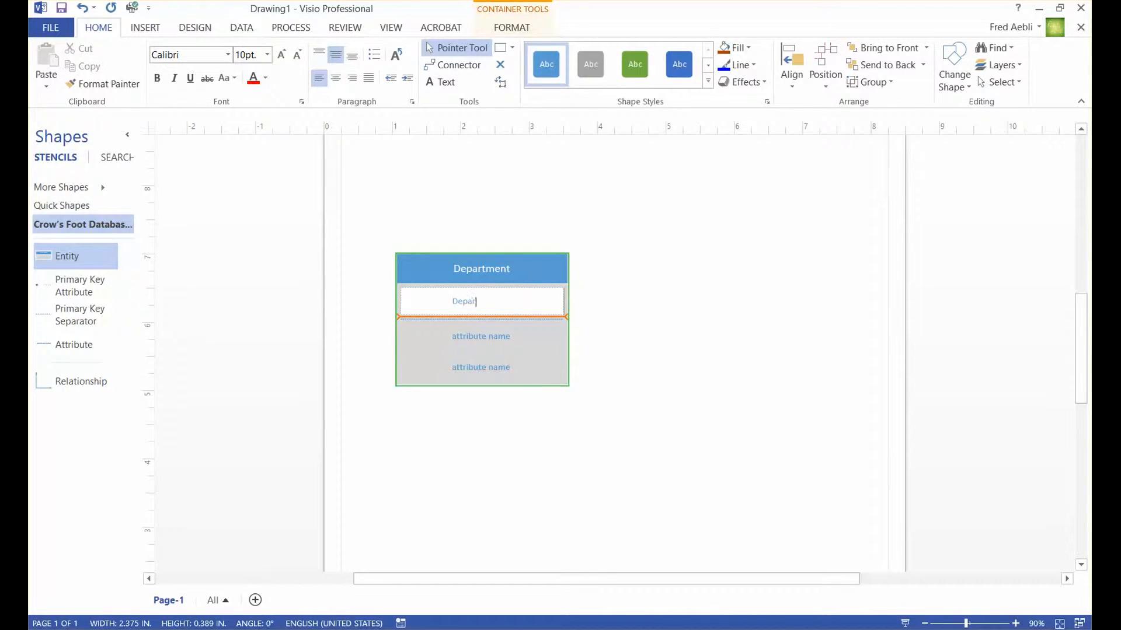
pyautogui.write('tmentID')
# - Rename the Department entity's first non-key attribute to DepartmentName and delete the remaining placeholder attribute
pyautogui.click(503, 338)
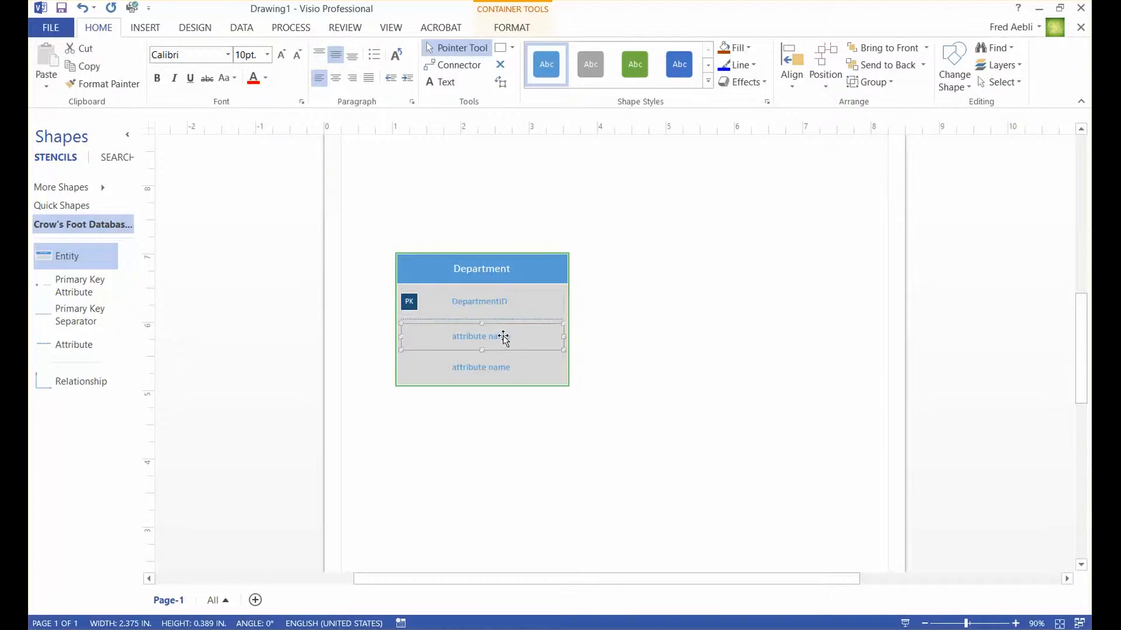
pyautogui.doubleClick(505, 337)
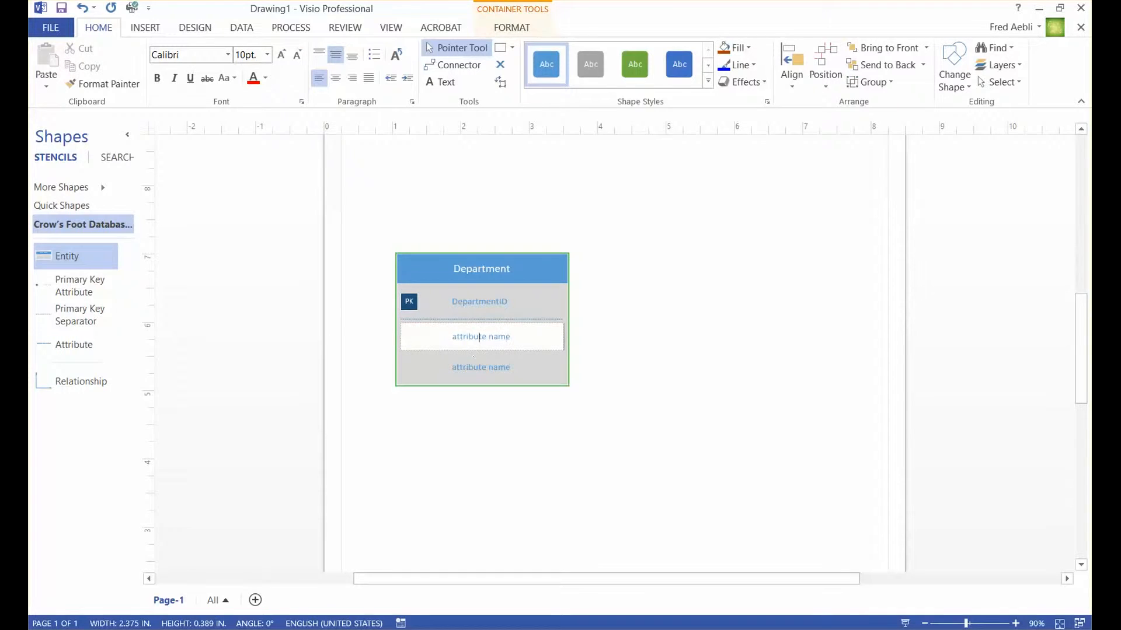
pyautogui.moveTo(452, 336); pyautogui.dragTo(514, 337)
pyautogui.write('DepartmentmentNAme')
pyautogui.click(509, 337)
pyautogui.press('BackSpace')
pyautogui.write('a')
pyautogui.click(493, 372)
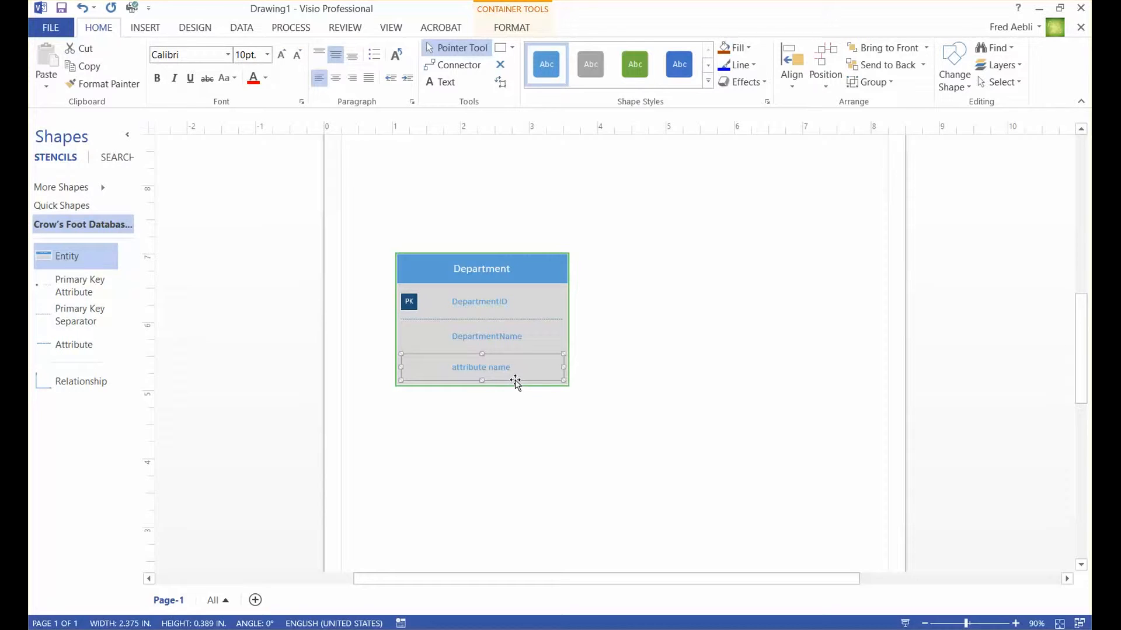
pyautogui.press('Delete')
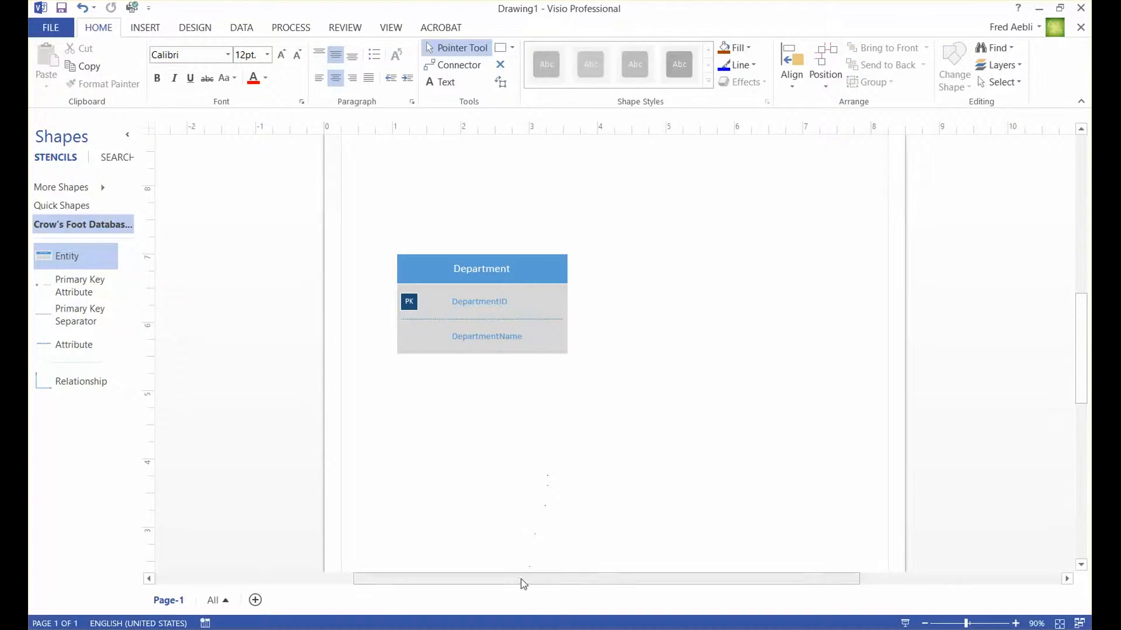
# - Place a second Entity shape to the right of Department and name it Employee
pyautogui.moveTo(523, 579); pyautogui.dragTo(553, 580)
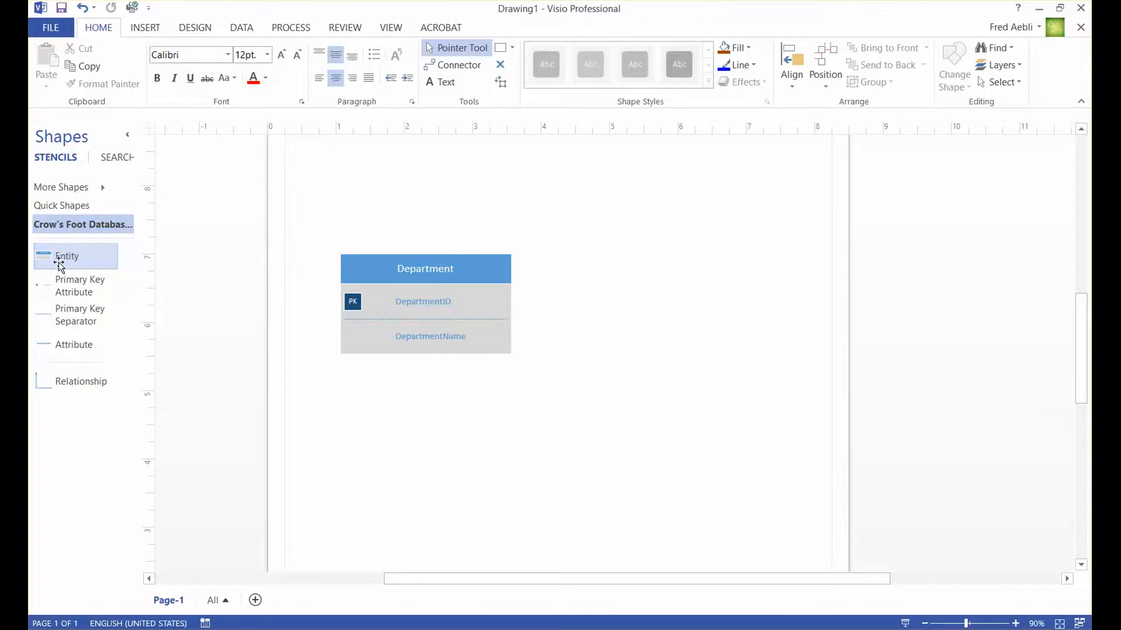
pyautogui.moveTo(48, 260); pyautogui.dragTo(676, 275)
pyautogui.doubleClick(683, 266)
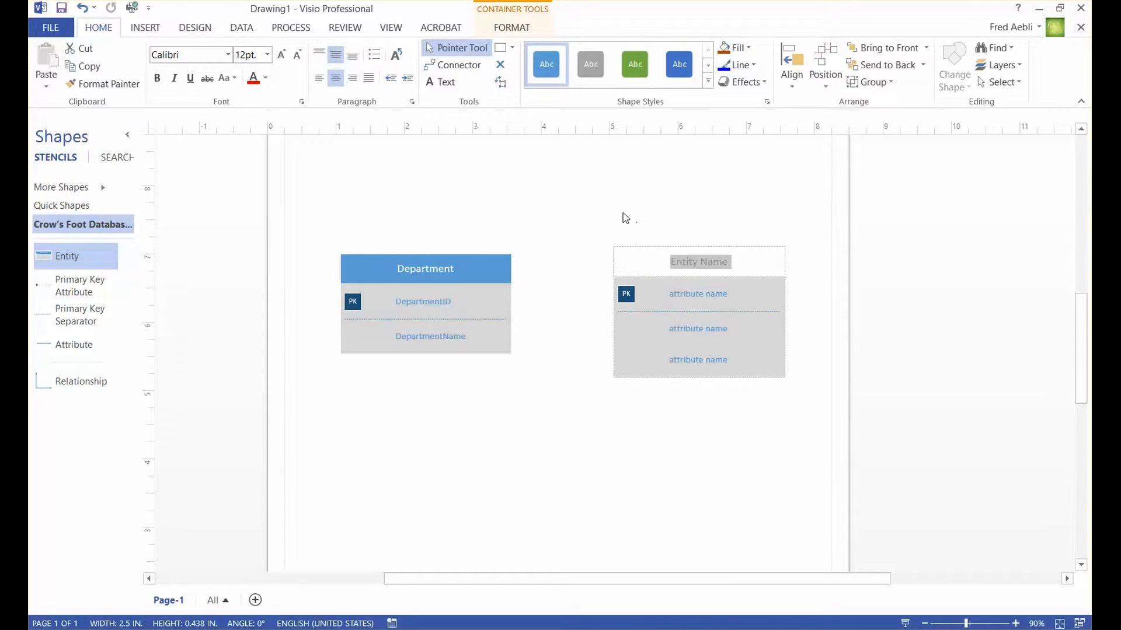
pyautogui.write('Employee')
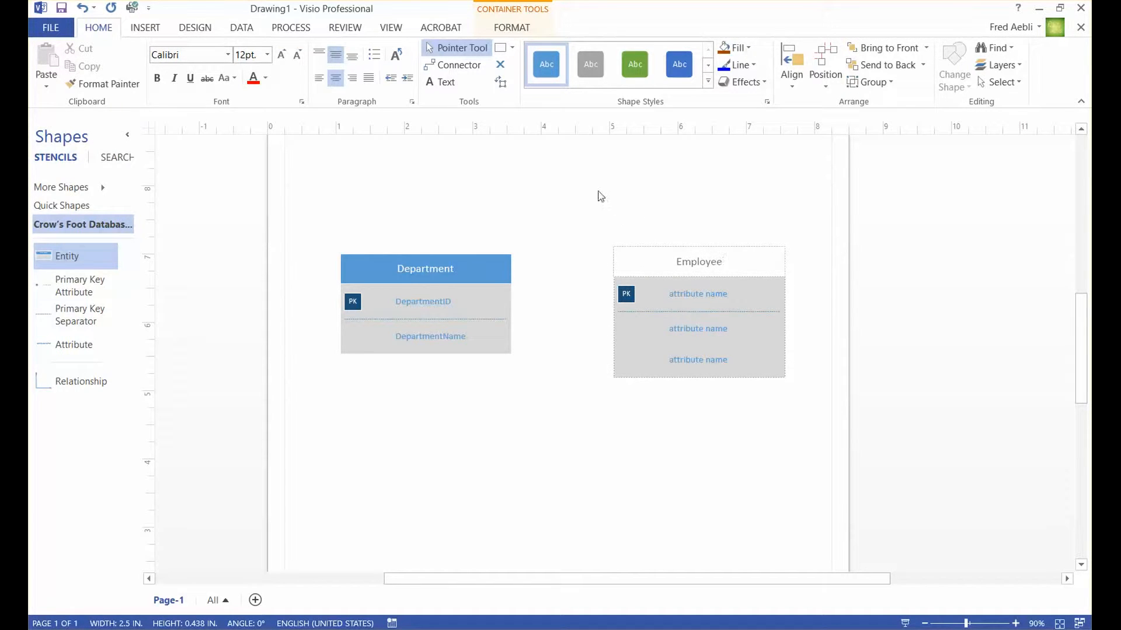
# - Rename the Employee entity's primary key attribute to EmployeeID
pyautogui.click(699, 296)
pyautogui.doubleClick(700, 296)
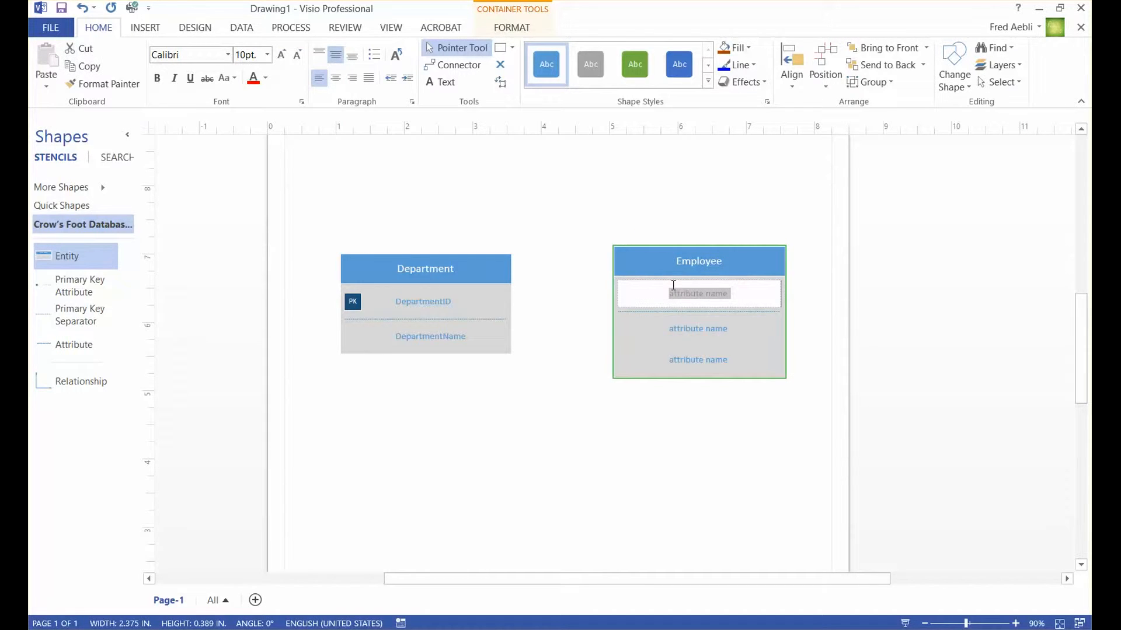
pyautogui.write('EmployeeID')
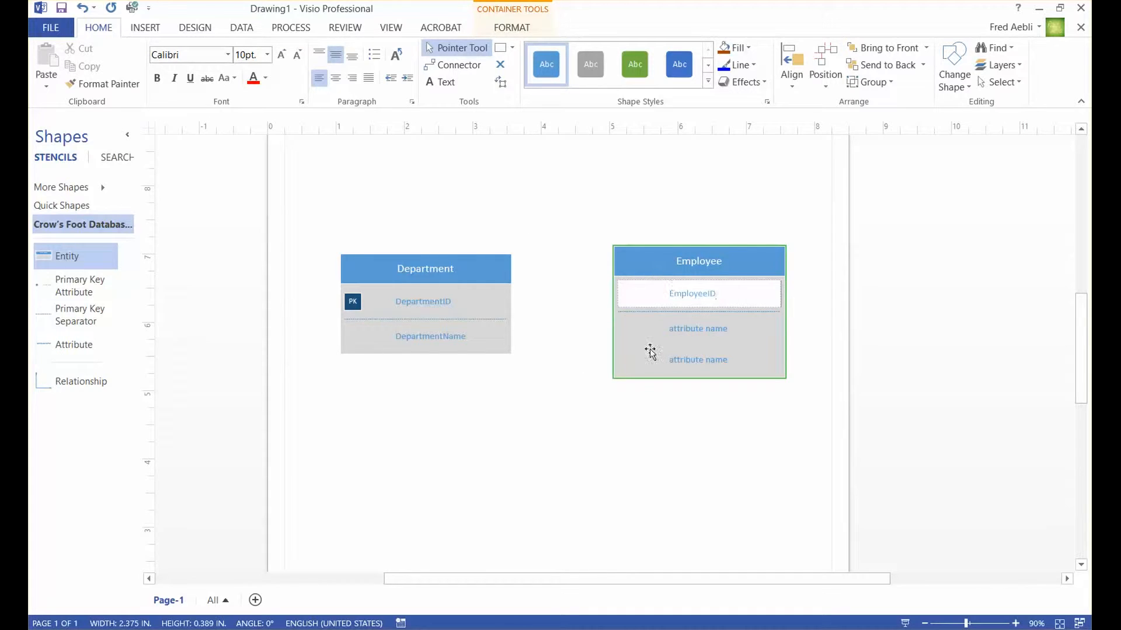
# - Rename the Employee entity's two non-key attributes to EmployeeLName and EmployeeFName
pyautogui.click(694, 328)
pyautogui.doubleClick(695, 328)
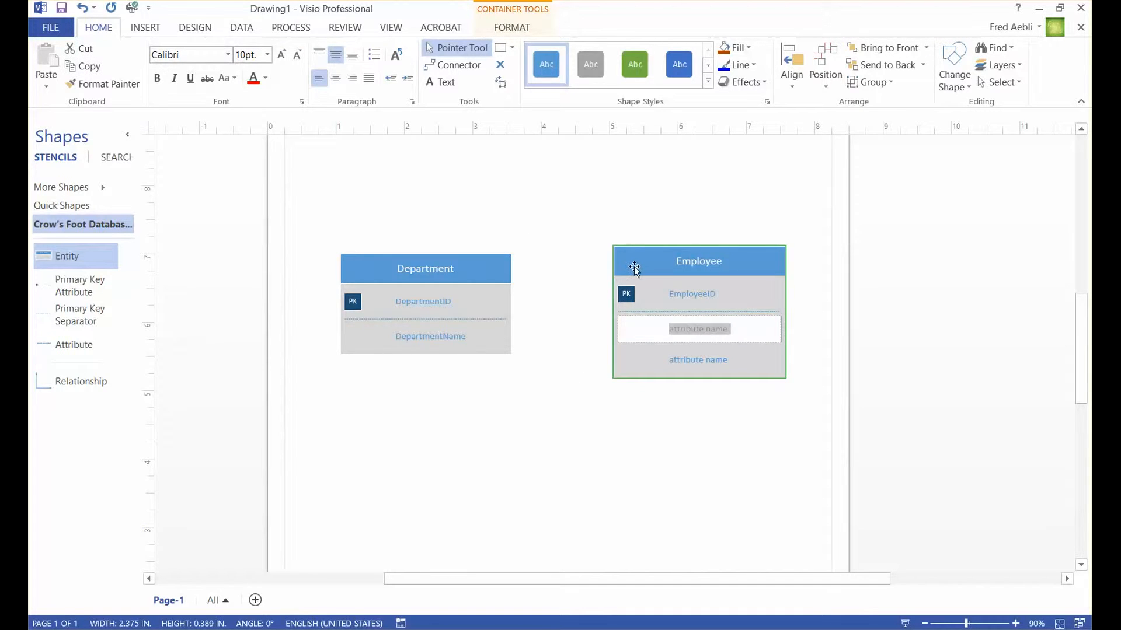
pyautogui.write('Em')
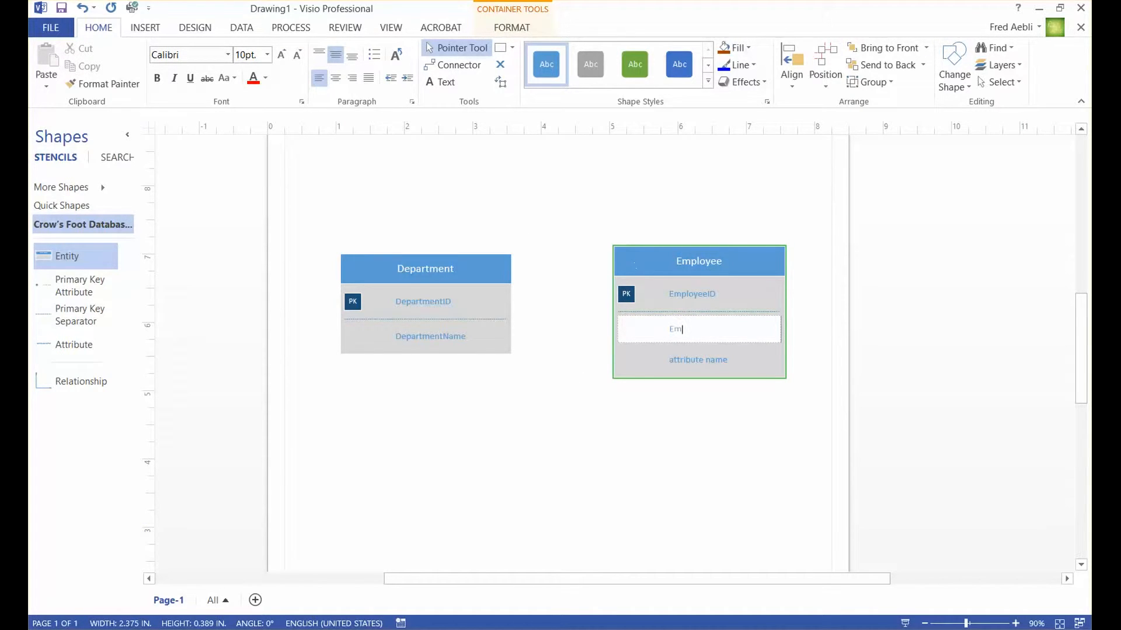
pyautogui.write('ployeeLName')
pyautogui.doubleClick(706, 359)
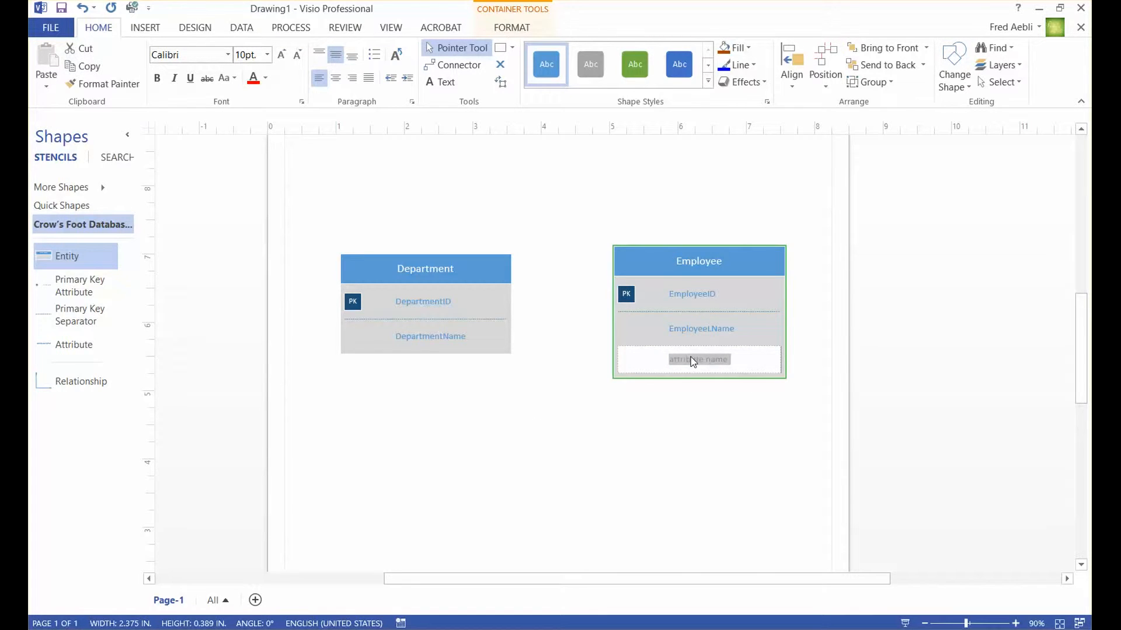
pyautogui.write('EmployeeFName')
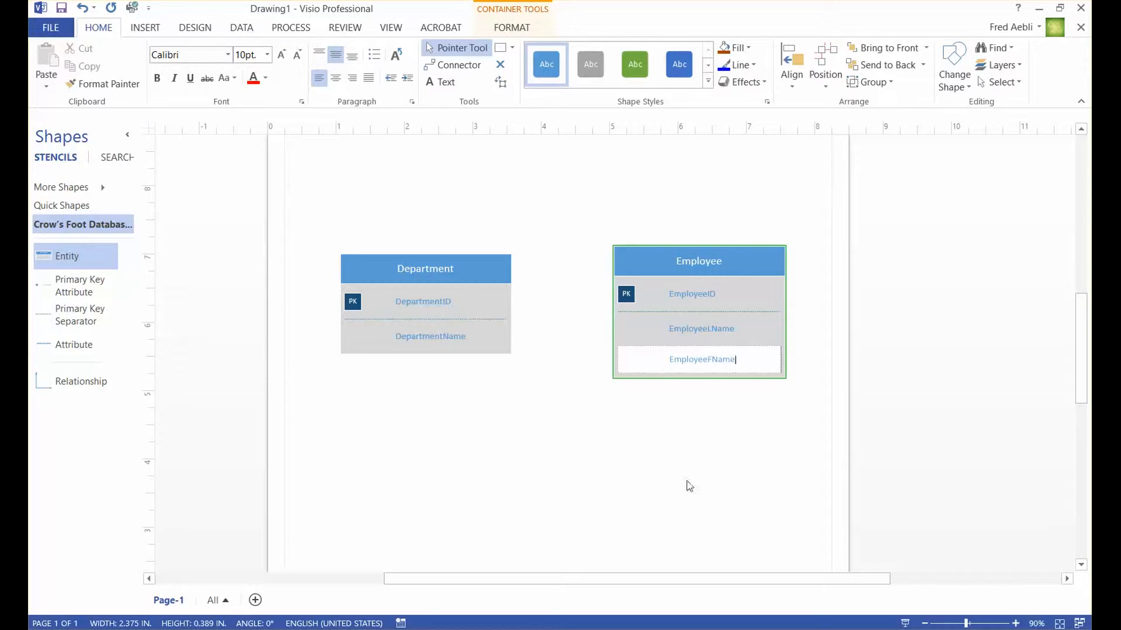
pyautogui.click(687, 467)
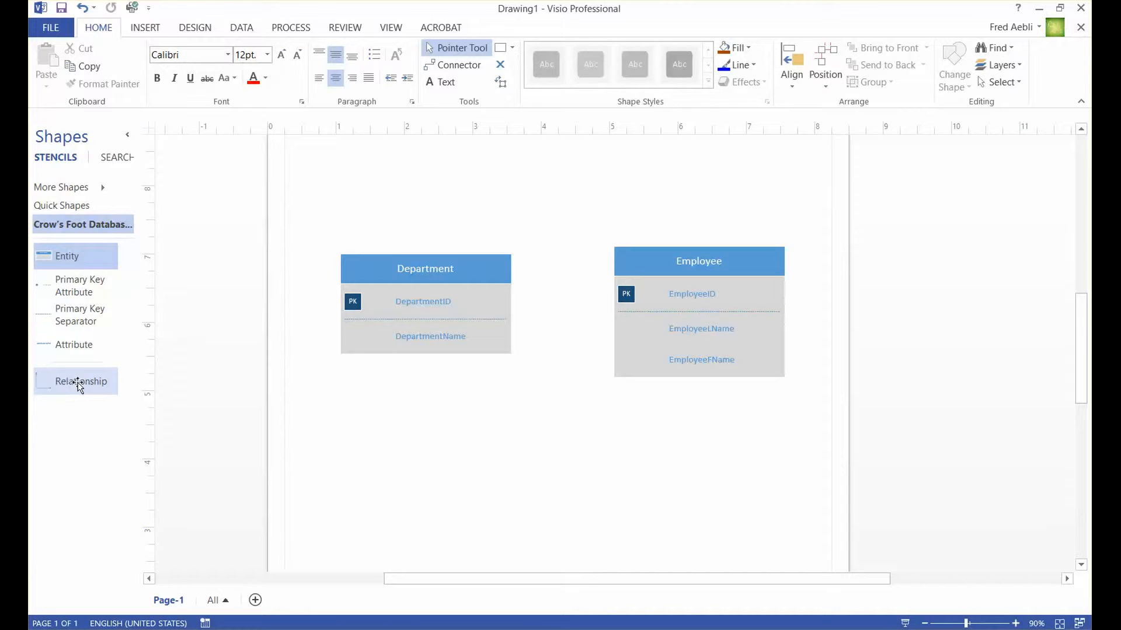
# - Place a Relationship connector below the two entities and pull its crow's-foot end out to the left
pyautogui.moveTo(65, 382); pyautogui.dragTo(608, 438)
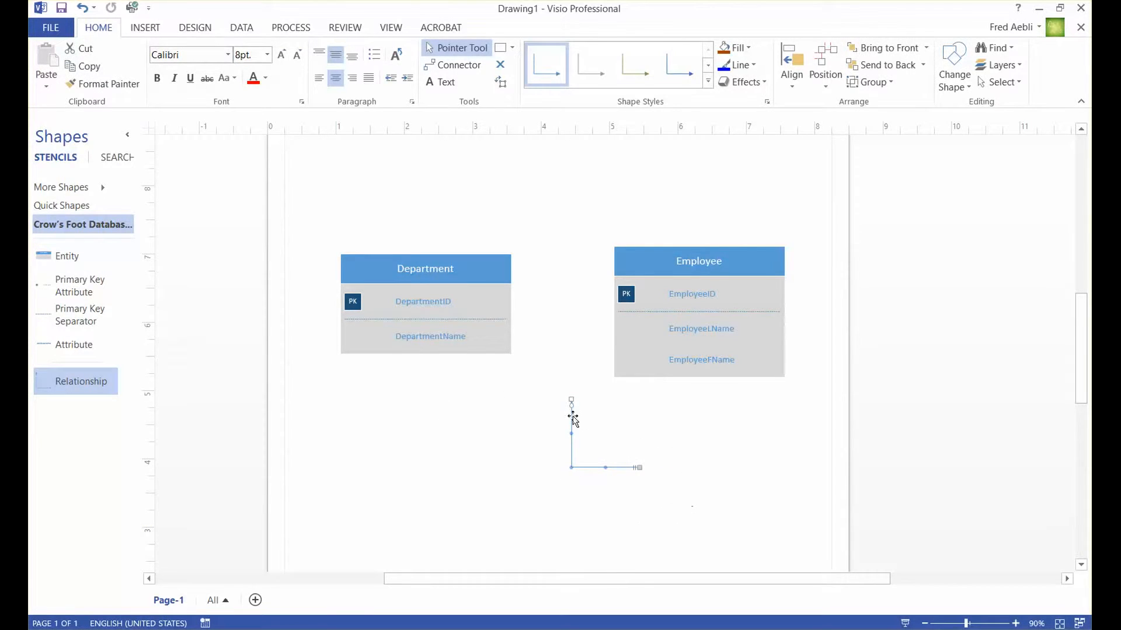
pyautogui.moveTo(573, 398); pyautogui.dragTo(526, 402)
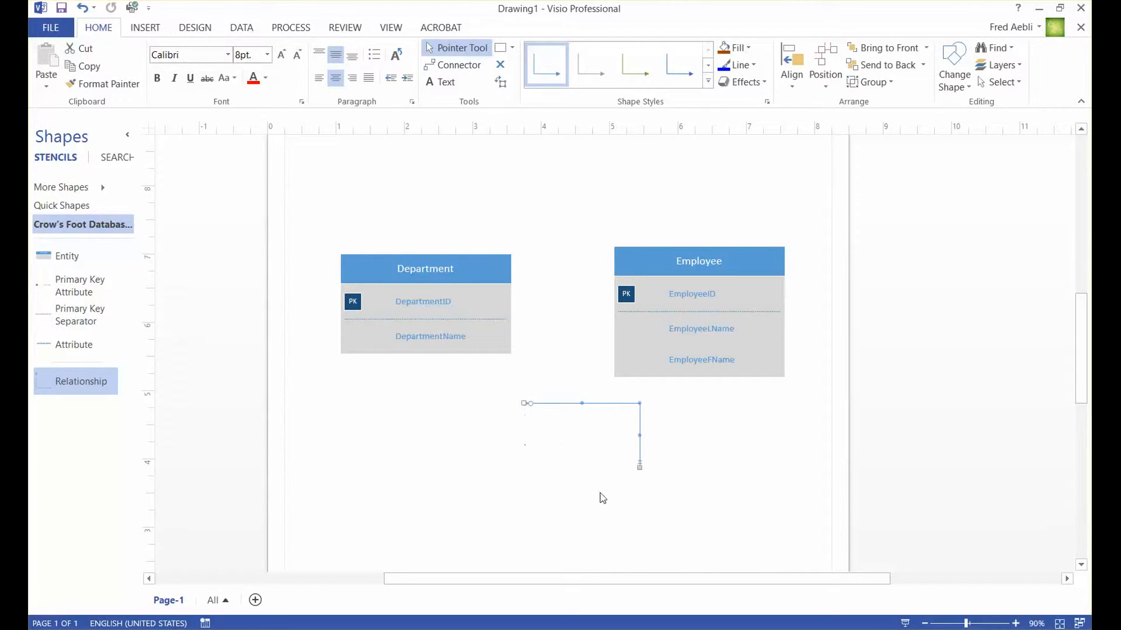
pyautogui.click(559, 457)
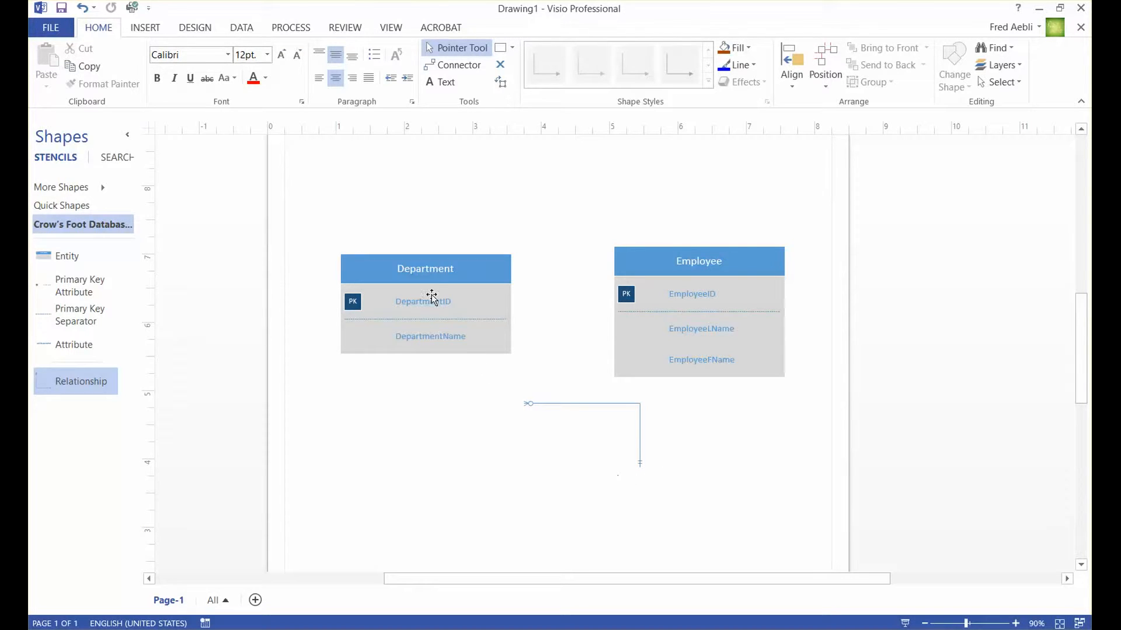
# - Glue the relationship's crow's-foot end to the Employee entity and its other end to the Department entity
pyautogui.click(469, 303)
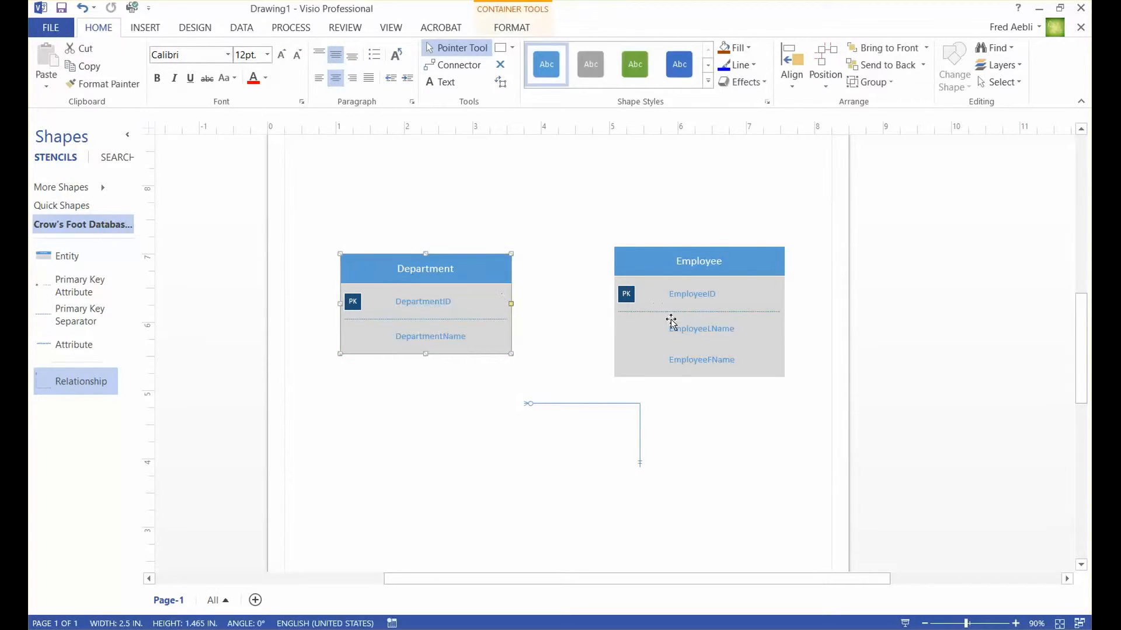
pyautogui.moveTo(527, 402); pyautogui.dragTo(639, 274)
pyautogui.moveTo(646, 313); pyautogui.dragTo(676, 347)
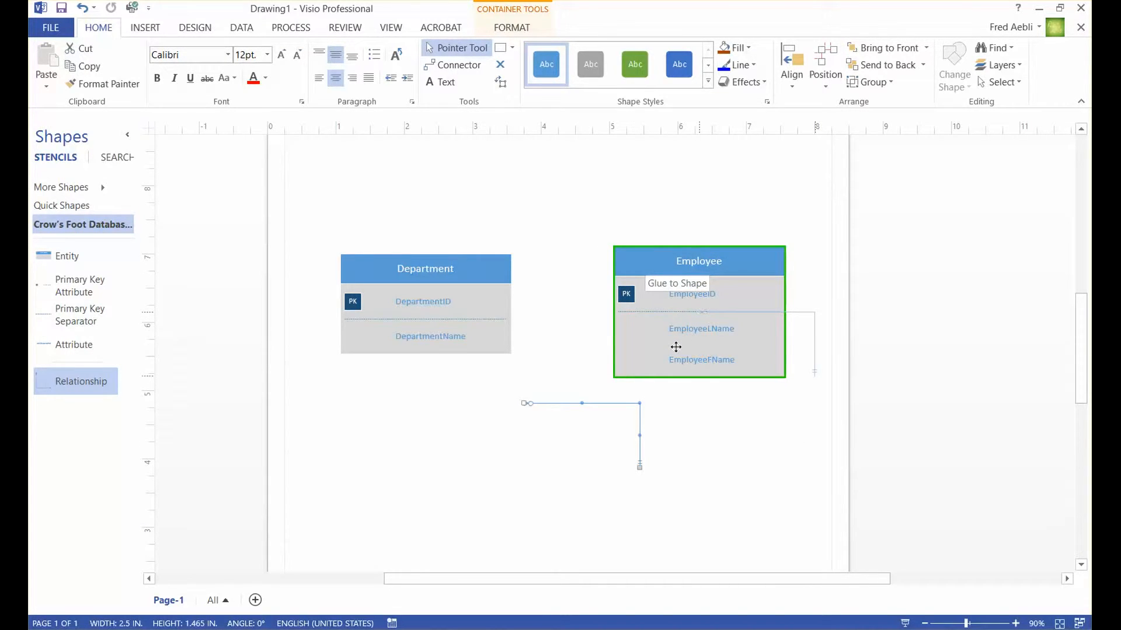
pyautogui.moveTo(675, 347); pyautogui.dragTo(675, 347)
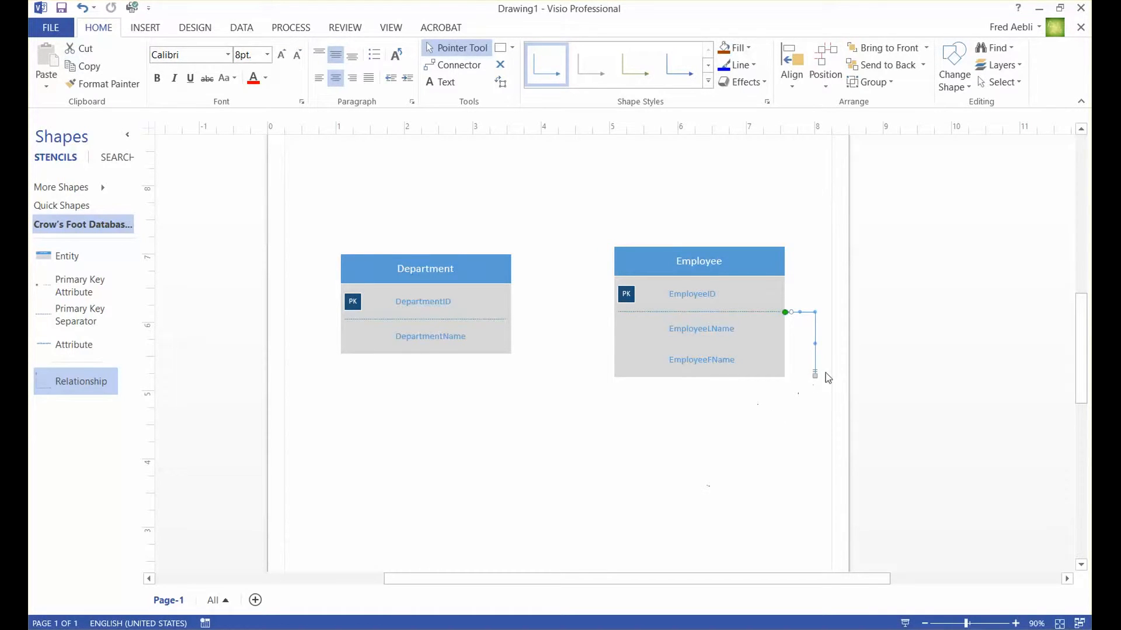
pyautogui.moveTo(815, 376); pyautogui.dragTo(496, 315)
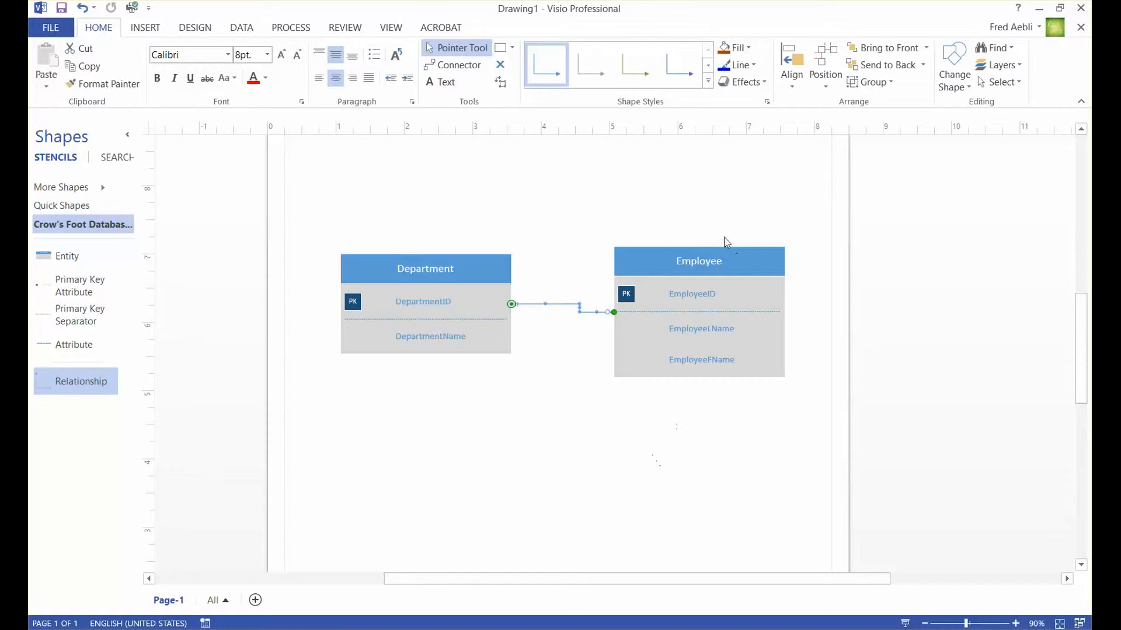
# - Move the connected Employee and Department entities about half an inch higher on the page
pyautogui.moveTo(745, 265); pyautogui.dragTo(759, 364)
pyautogui.moveTo(751, 316); pyautogui.dragTo(746, 255)
pyautogui.moveTo(420, 269); pyautogui.dragTo(416, 231)
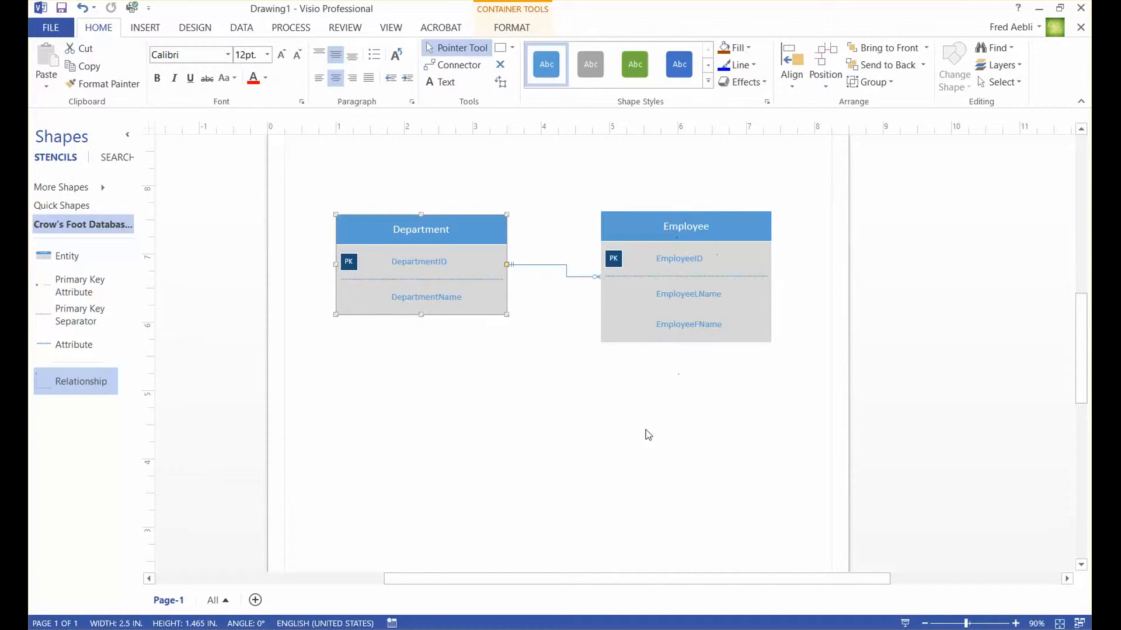
pyautogui.click(633, 401)
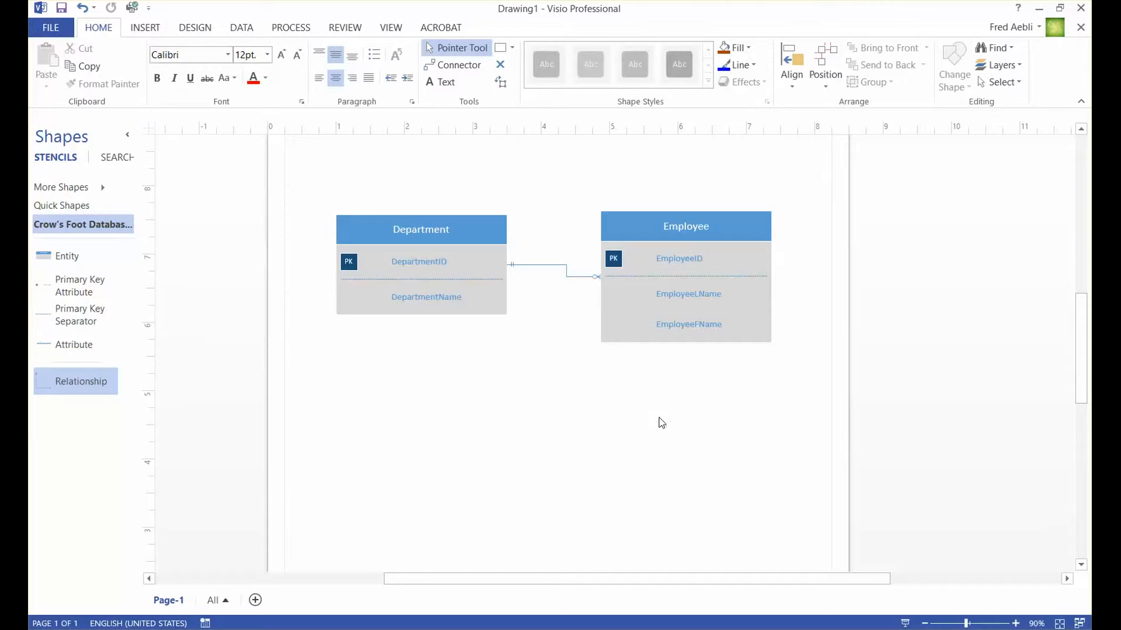
# - Add an attribute below EmployeeFName in the Employee entity and name it DepartmentID
pyautogui.moveTo(53, 352); pyautogui.dragTo(674, 337)
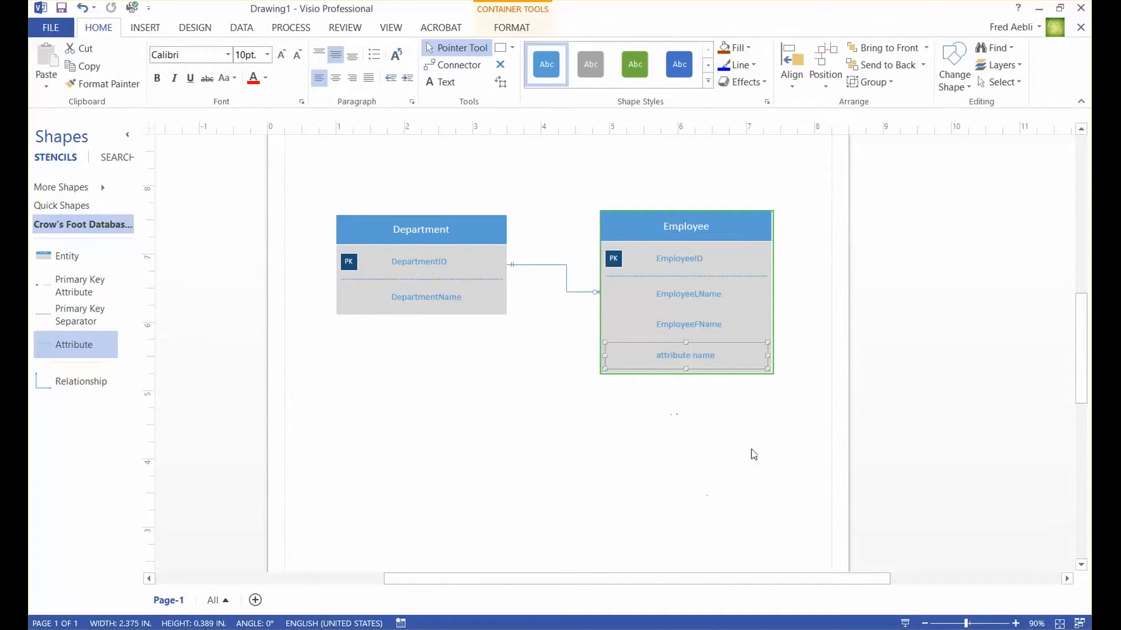
pyautogui.doubleClick(687, 361)
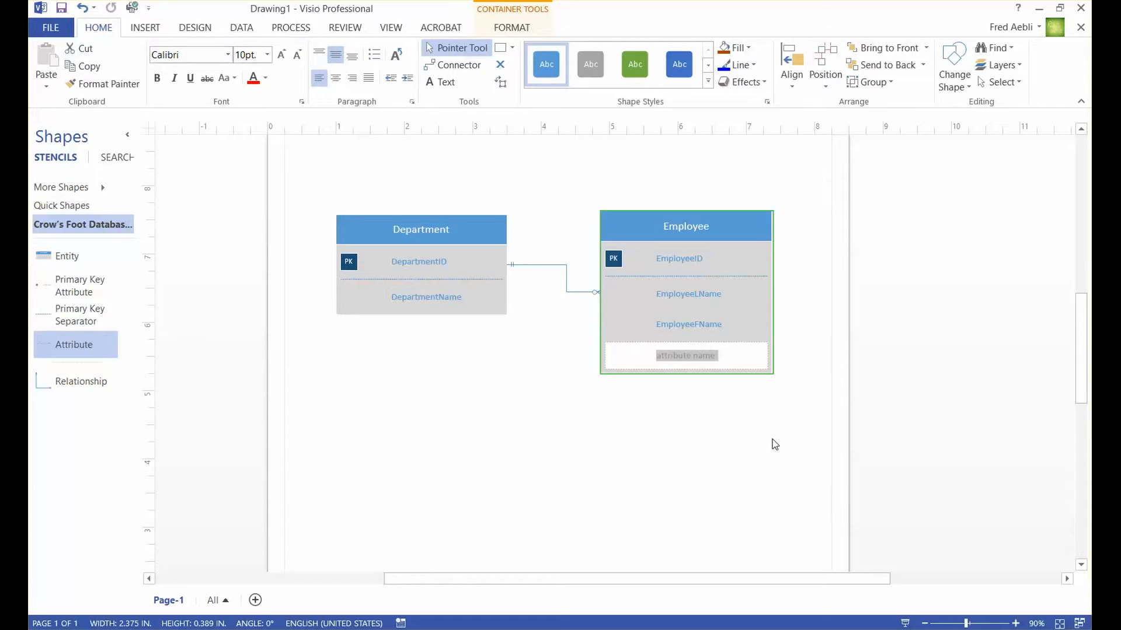
pyautogui.write('D')
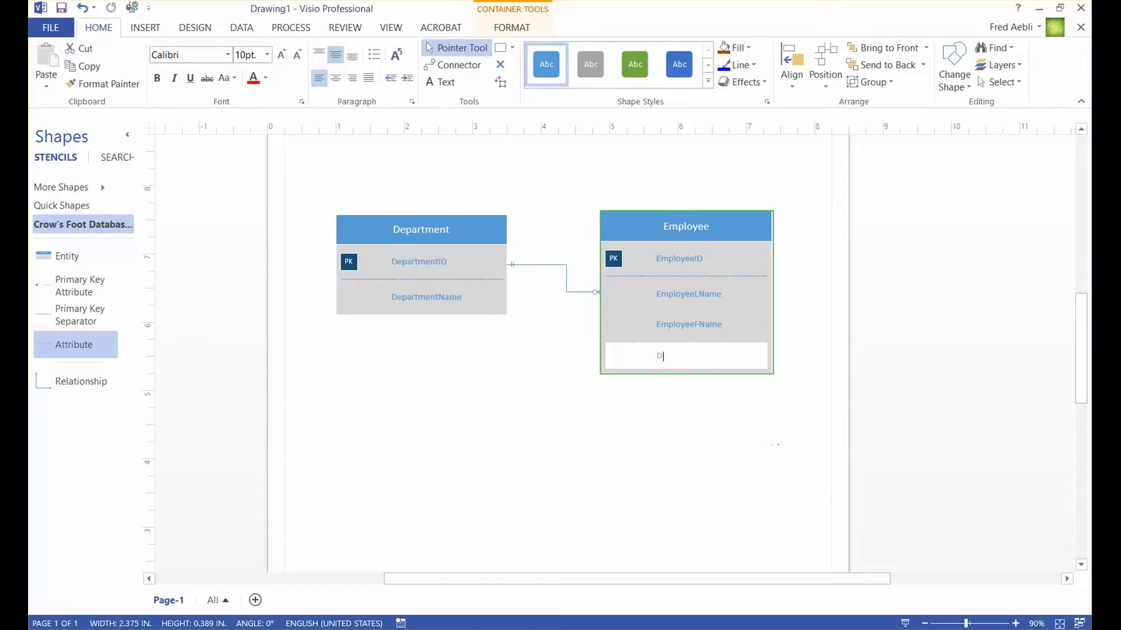
pyautogui.write('epartmentID')
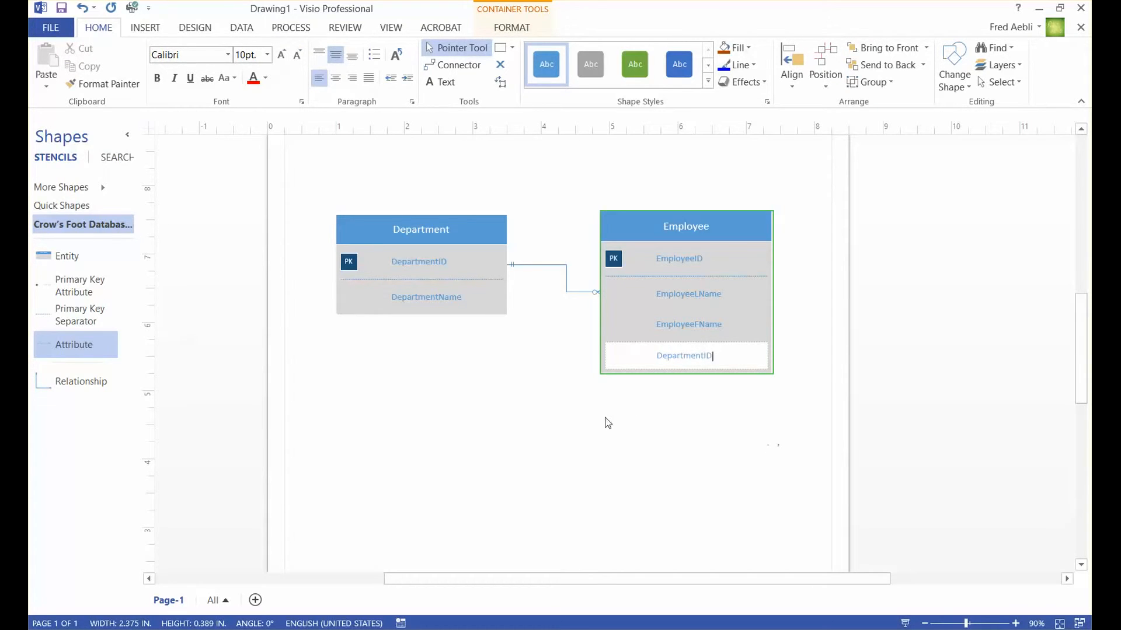
pyautogui.click(661, 425)
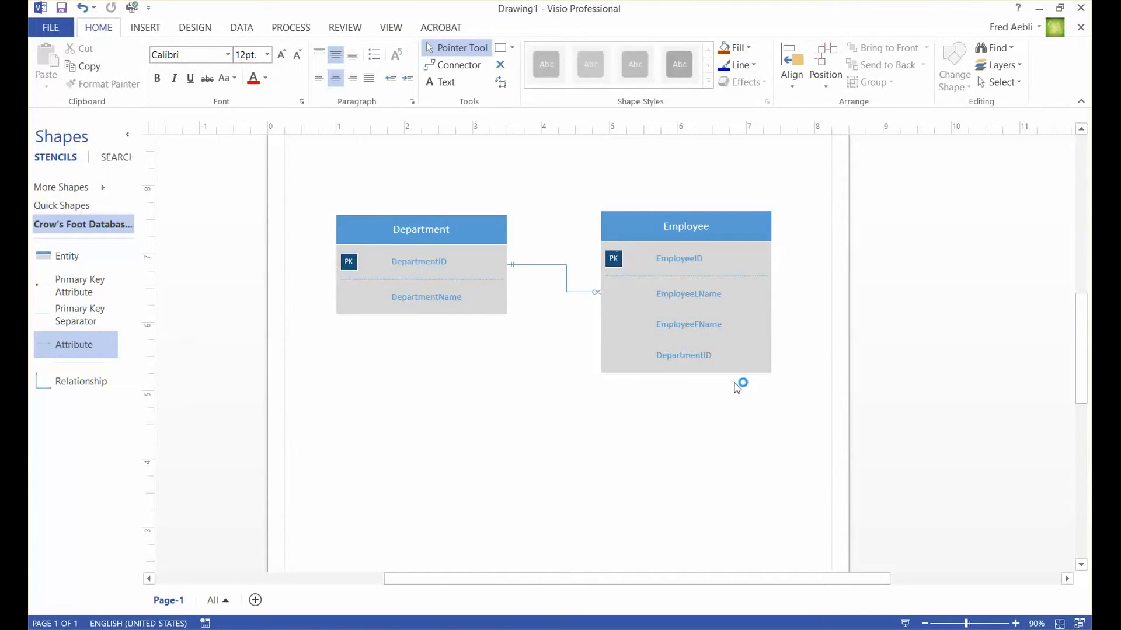
# - Set the Employee entity's DepartmentID attribute as a foreign key
pyautogui.click(706, 359)
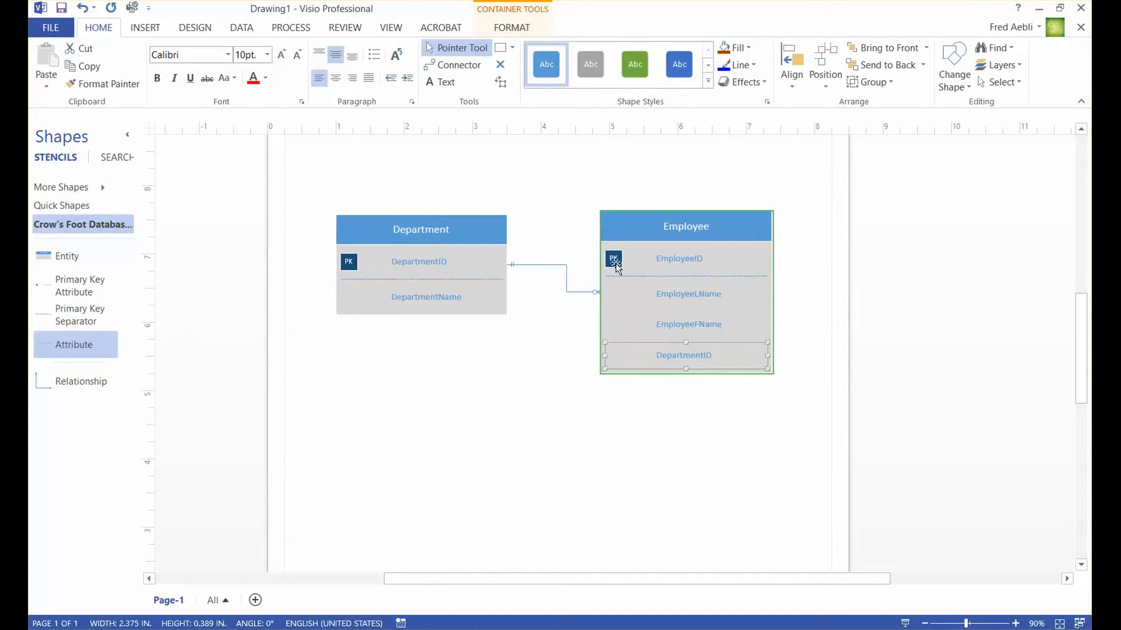
pyautogui.rightClick(714, 369)
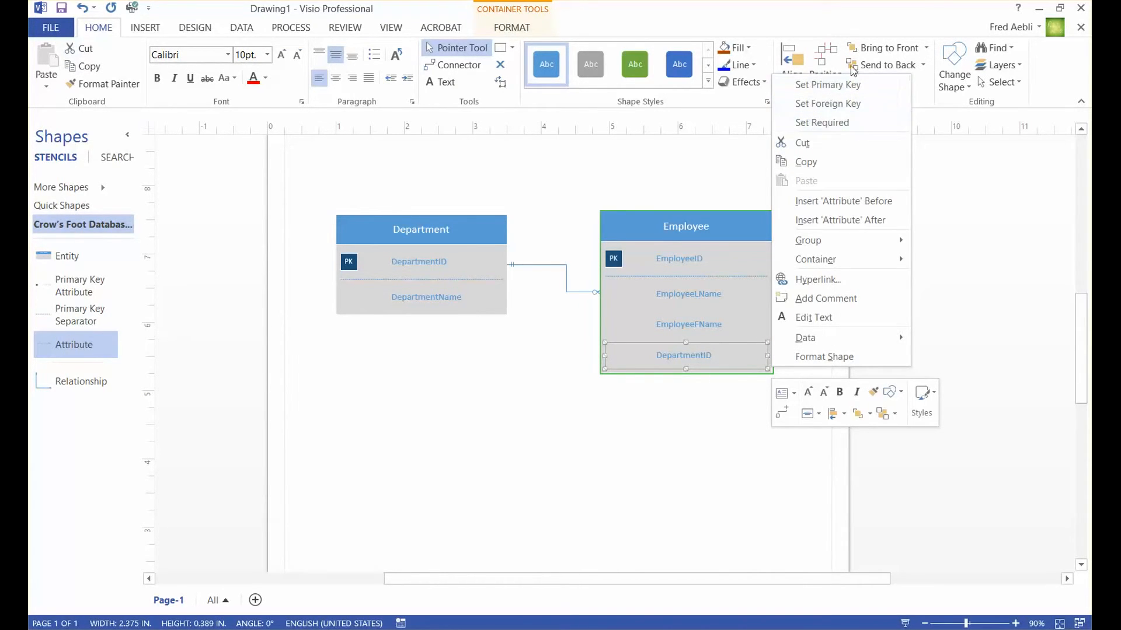
pyautogui.click(853, 105)
pyautogui.click(701, 469)
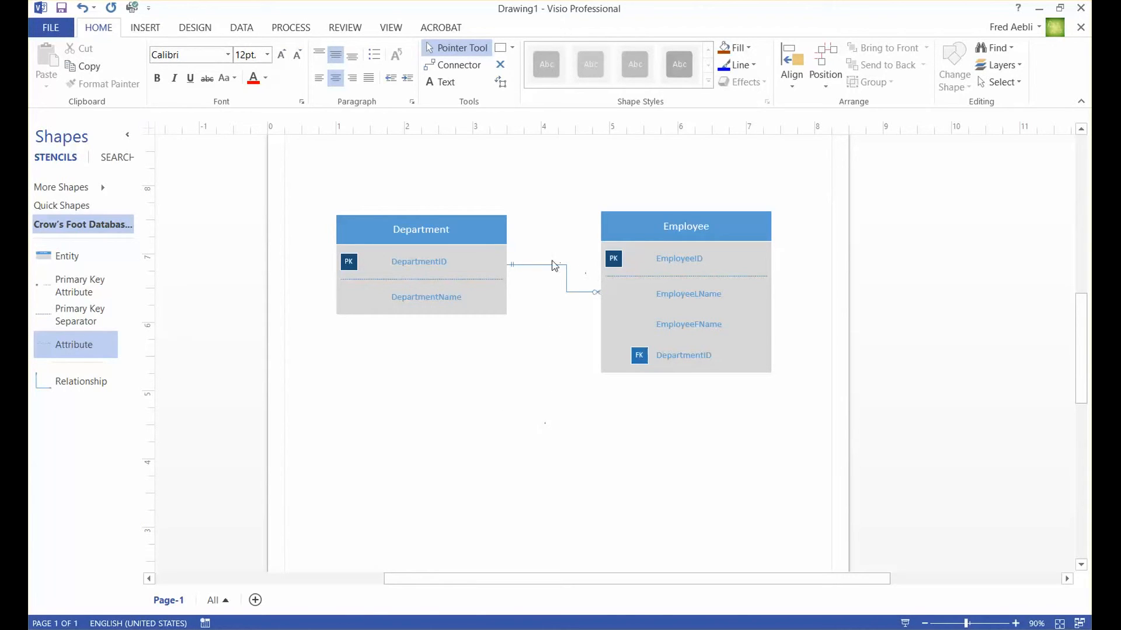
# - Examine the begin and end symbol choices for the relationship between Department and Employee
pyautogui.click(567, 282)
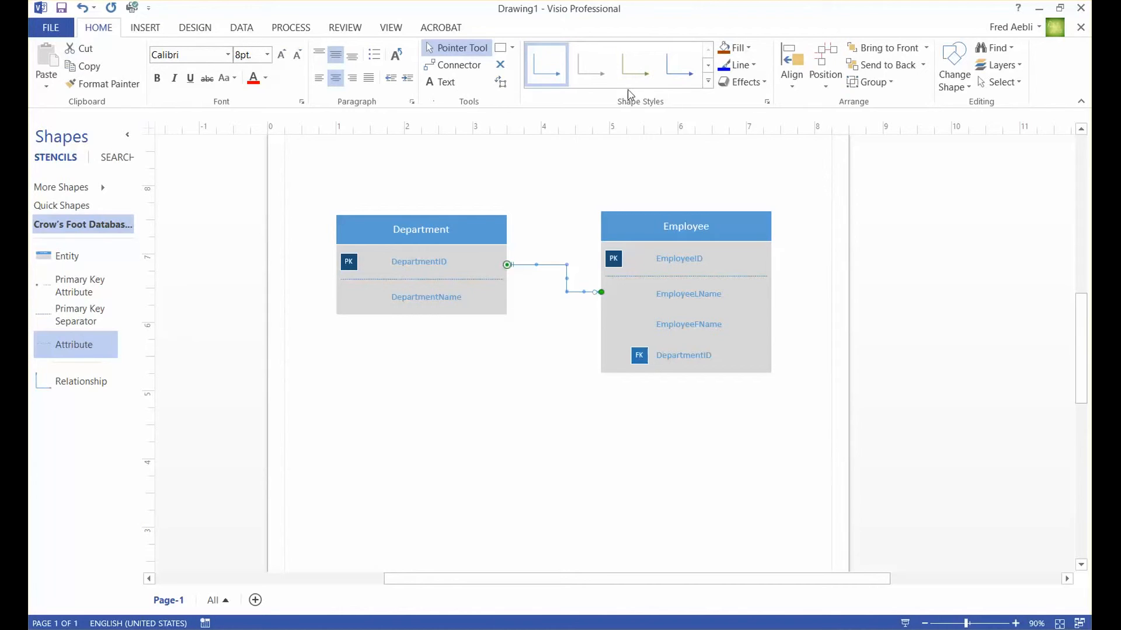
pyautogui.rightClick(566, 291)
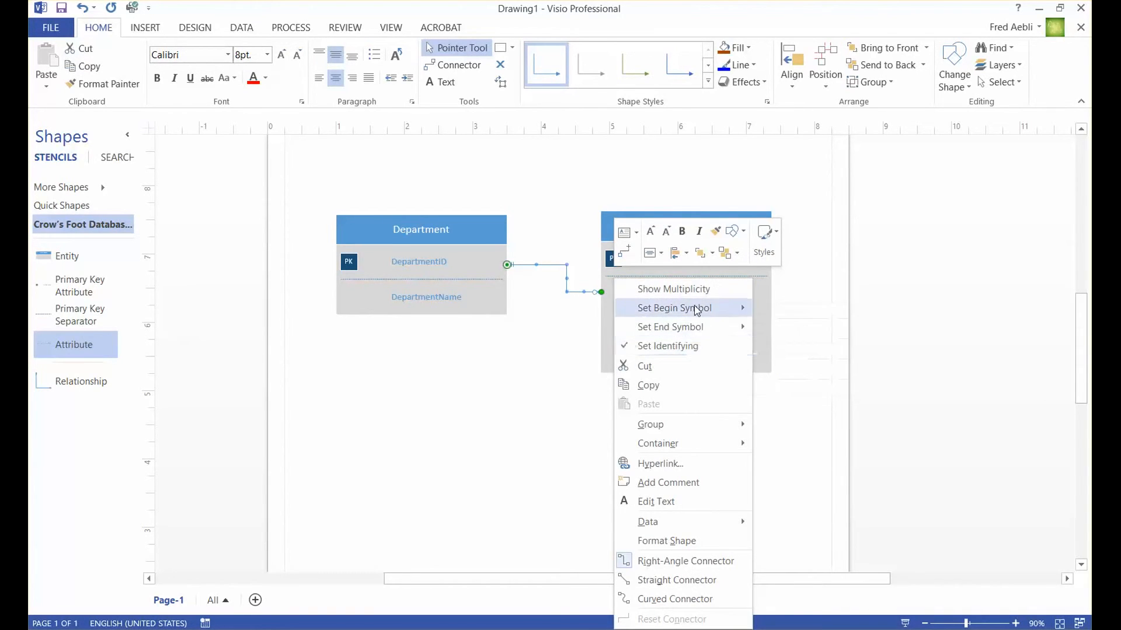
pyautogui.moveTo(709, 309)
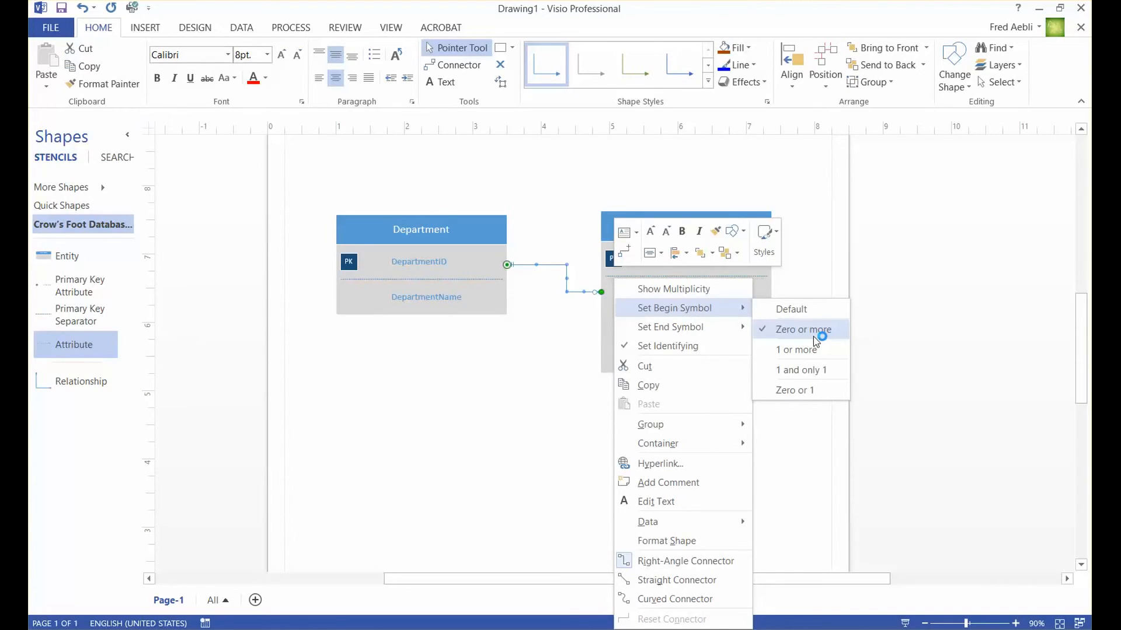
pyautogui.moveTo(706, 330)
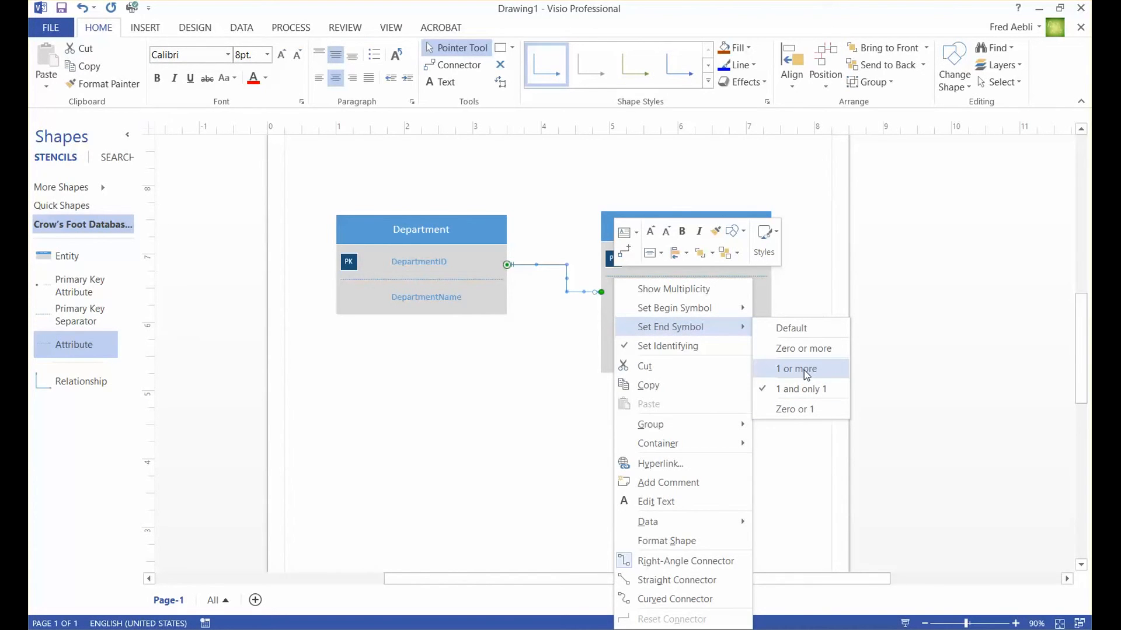
pyautogui.click(579, 369)
pyautogui.click(550, 351)
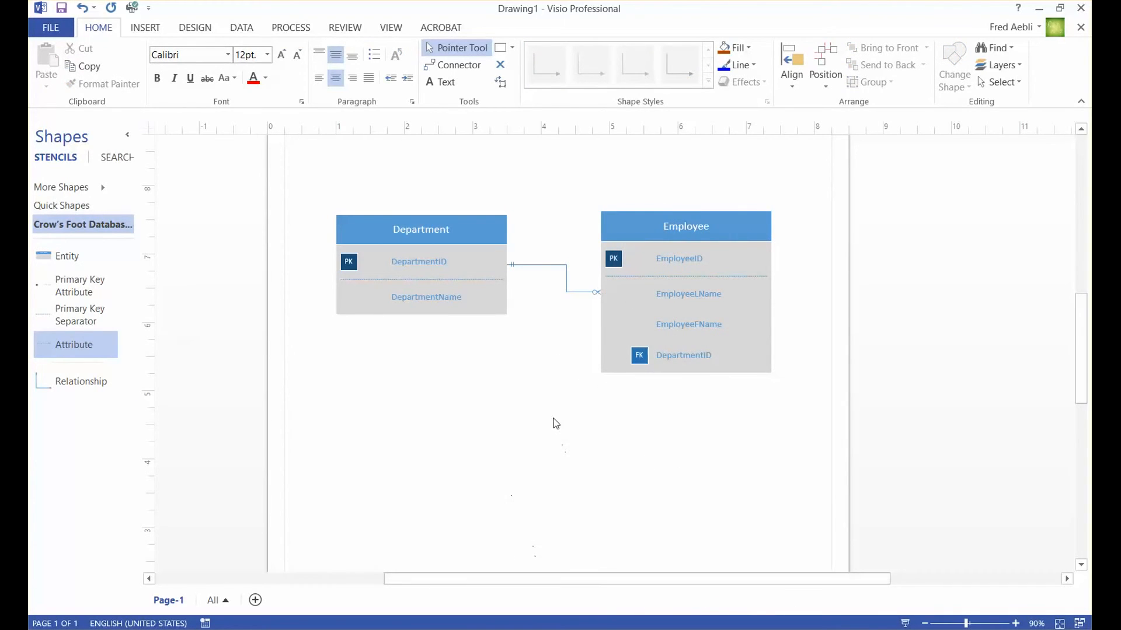
# - Format the relationship line with an Extra Large begin arrow size, after trying Jumbo
pyautogui.click(568, 291)
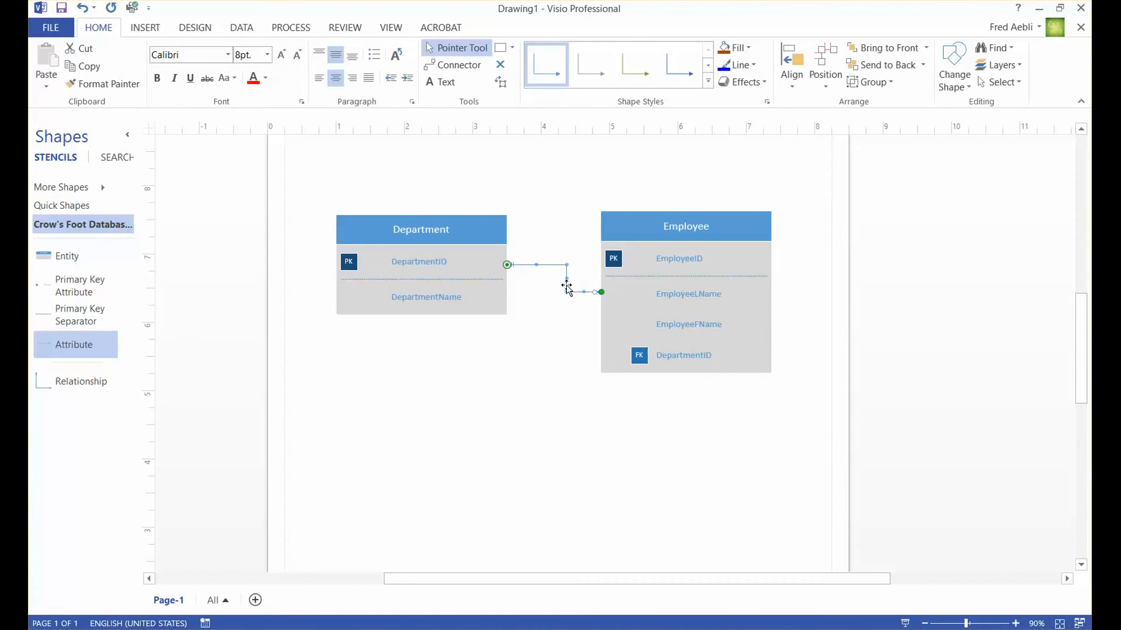
pyautogui.rightClick(565, 288)
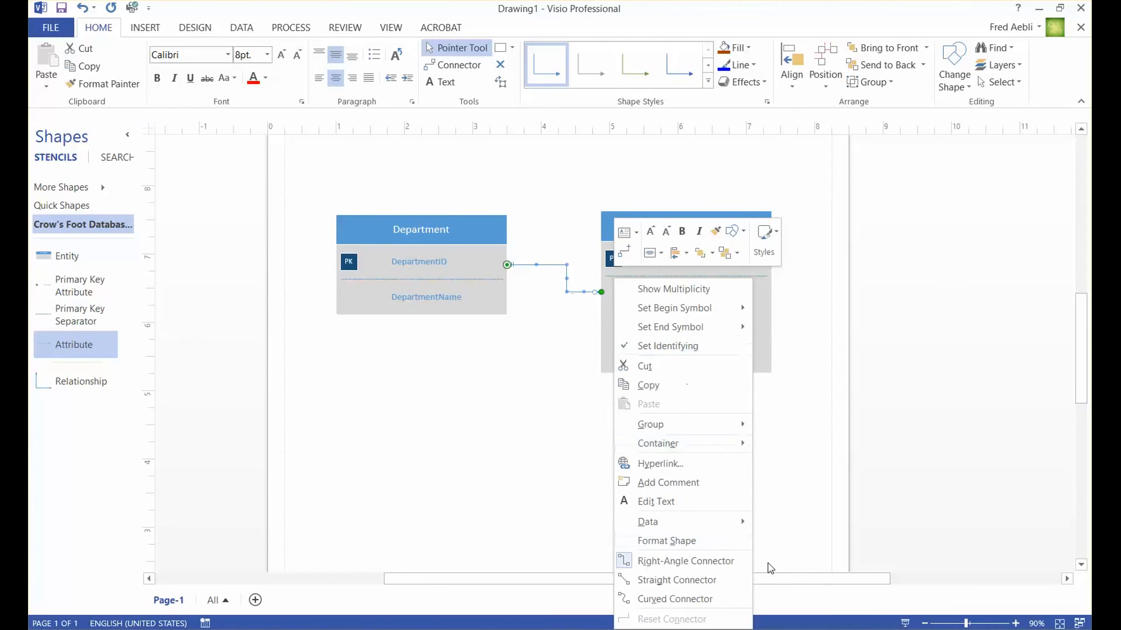
pyautogui.click(708, 541)
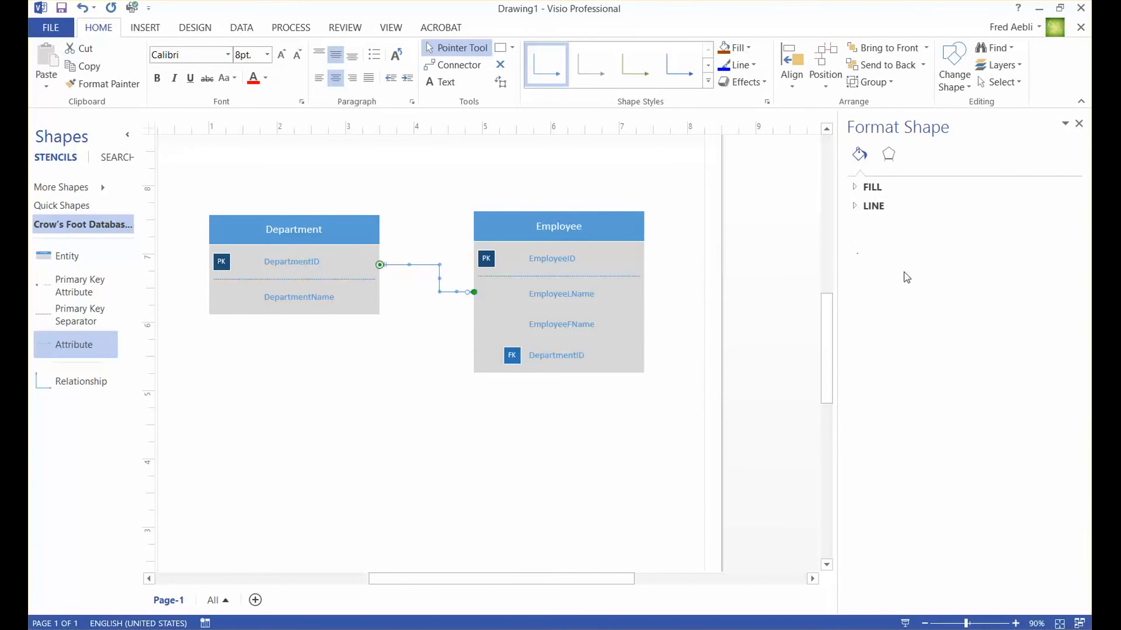
pyautogui.click(856, 207)
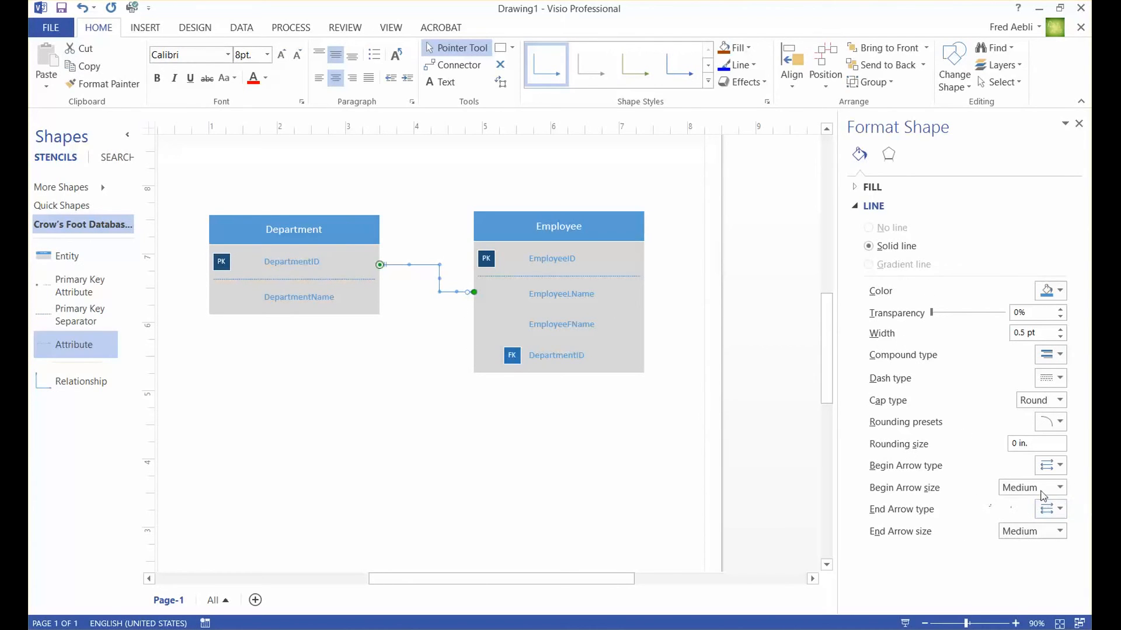
pyautogui.click(1060, 488)
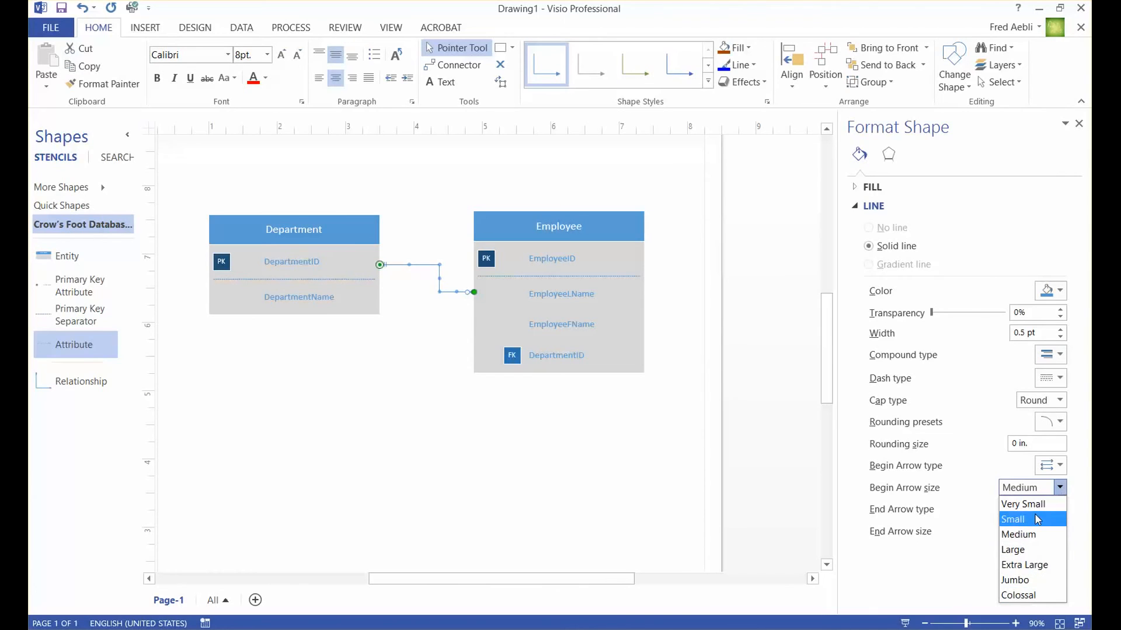
pyautogui.click(1033, 582)
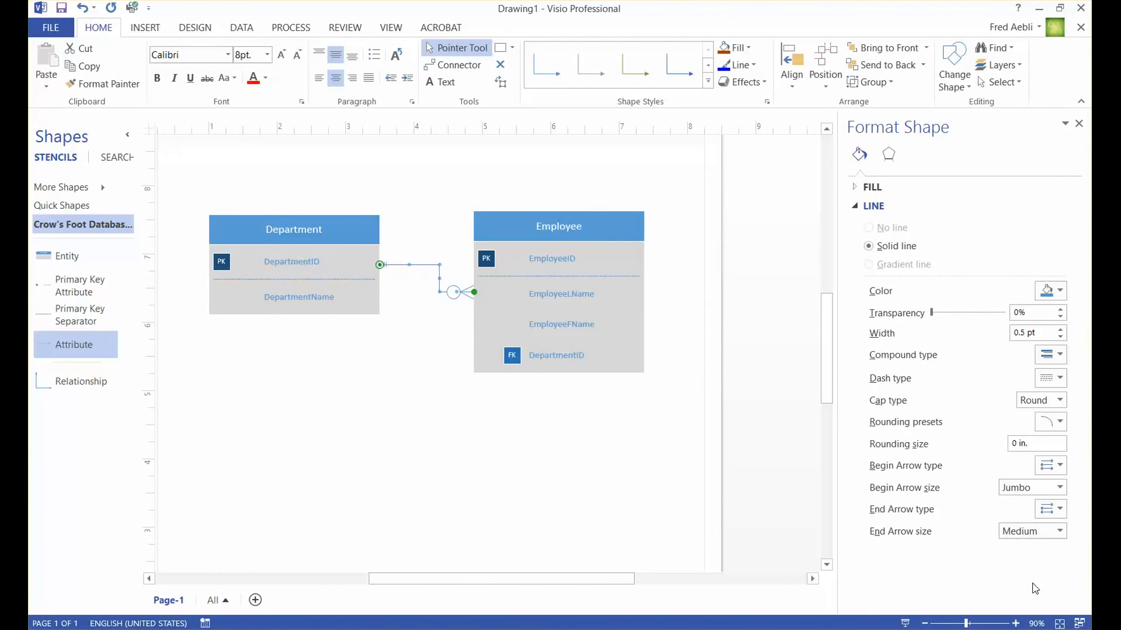
pyautogui.click(1059, 488)
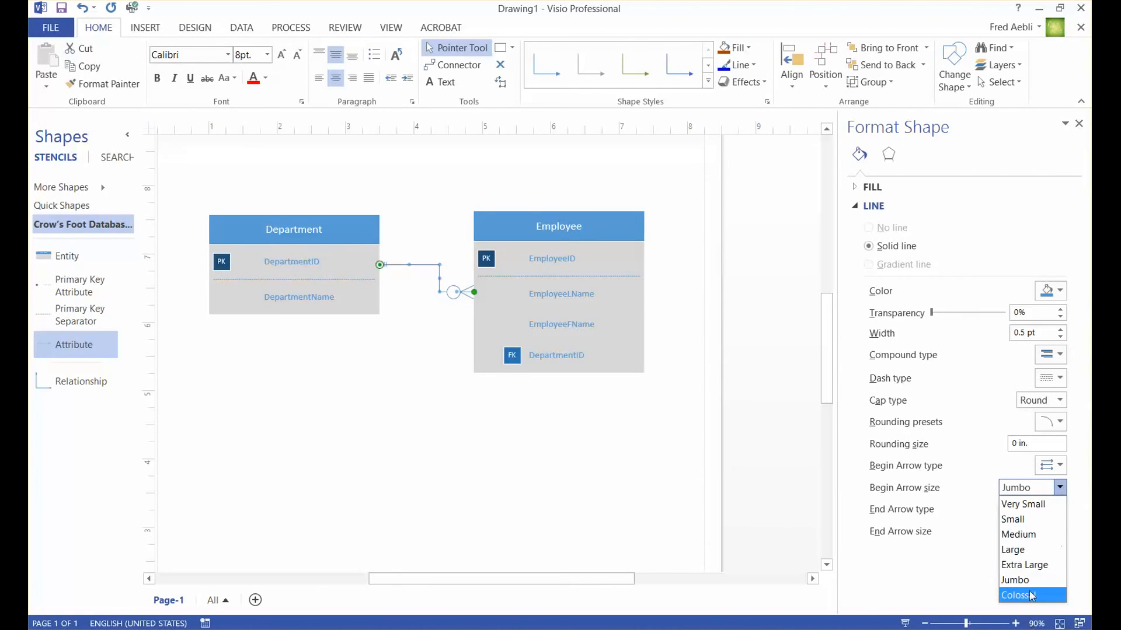
pyautogui.click(1042, 565)
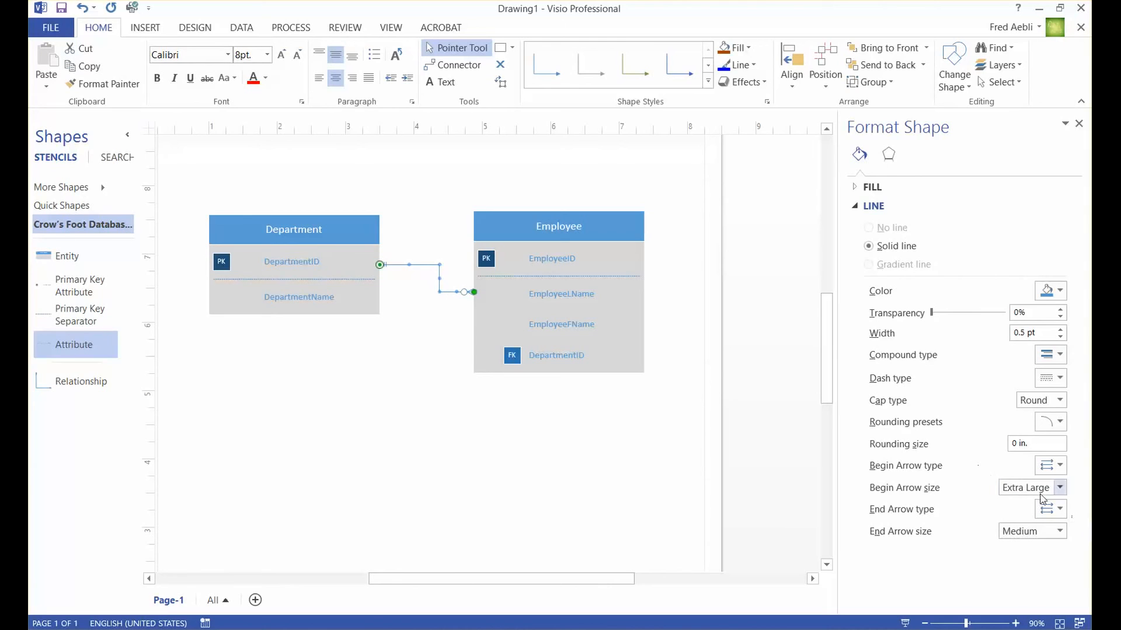
# - Set the relationship line's end arrow size to Extra Large and close the shape formatting settings
pyautogui.click(1059, 531)
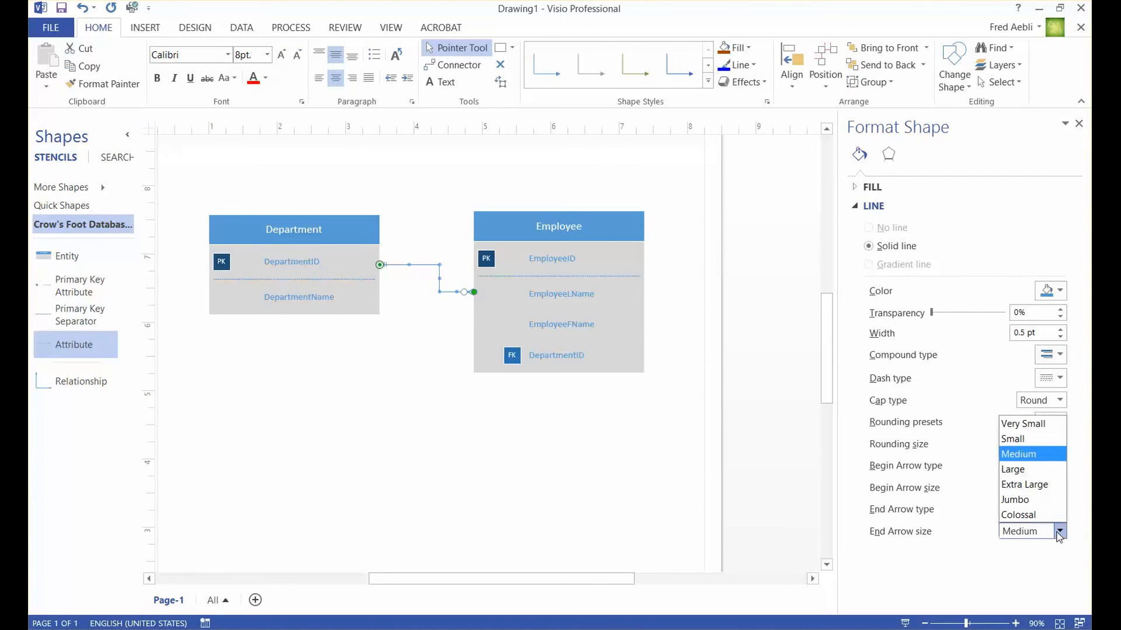
pyautogui.click(1050, 485)
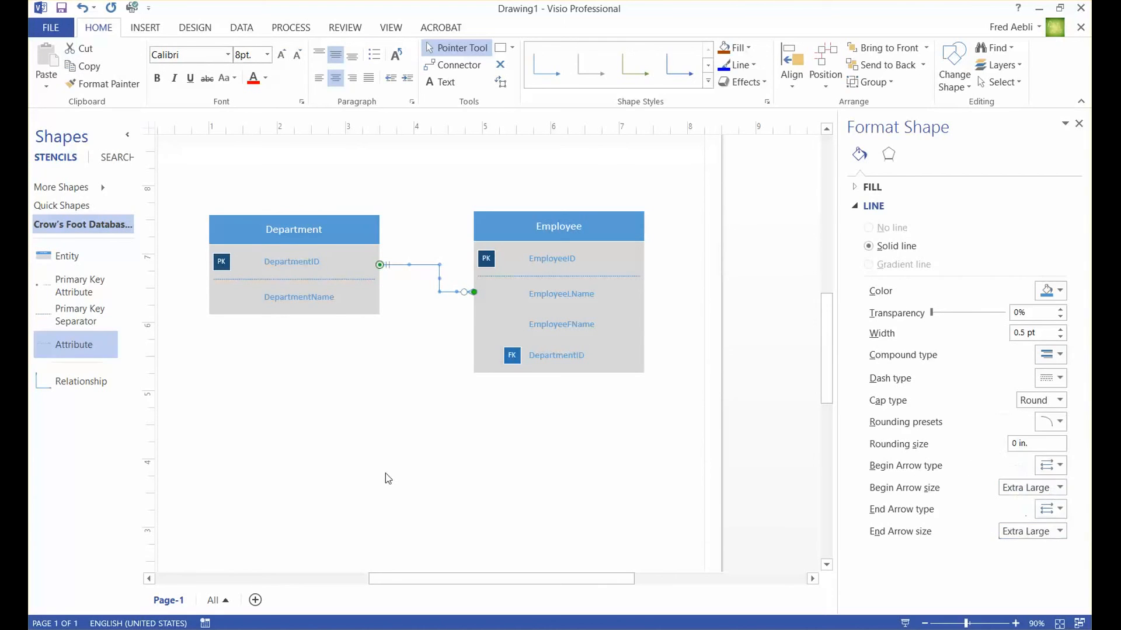
pyautogui.click(424, 429)
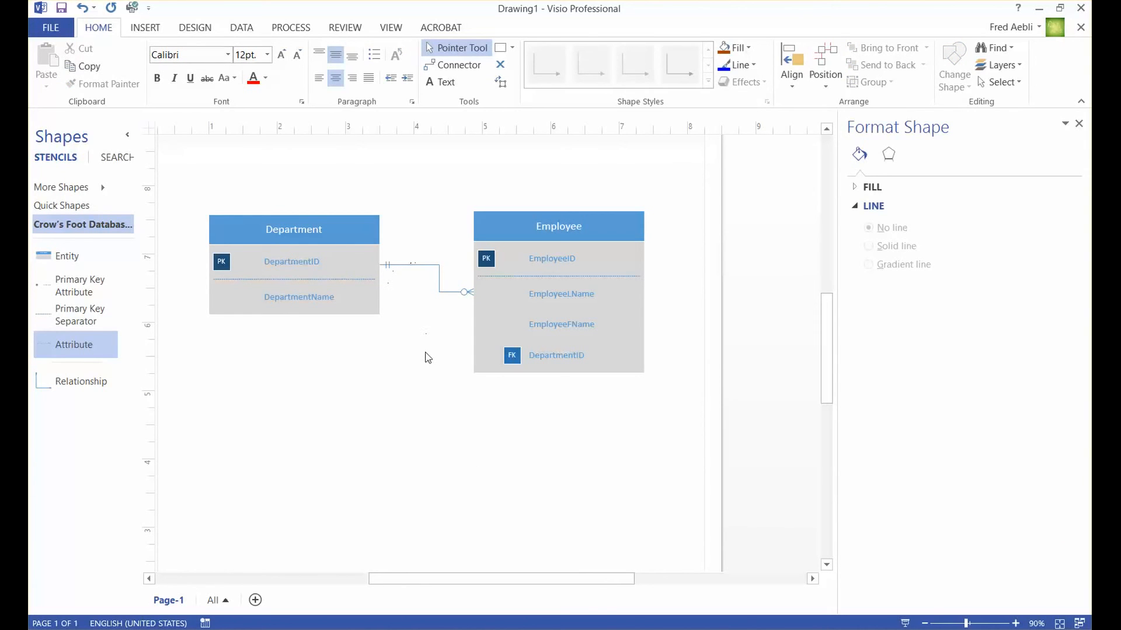
pyautogui.click(1079, 123)
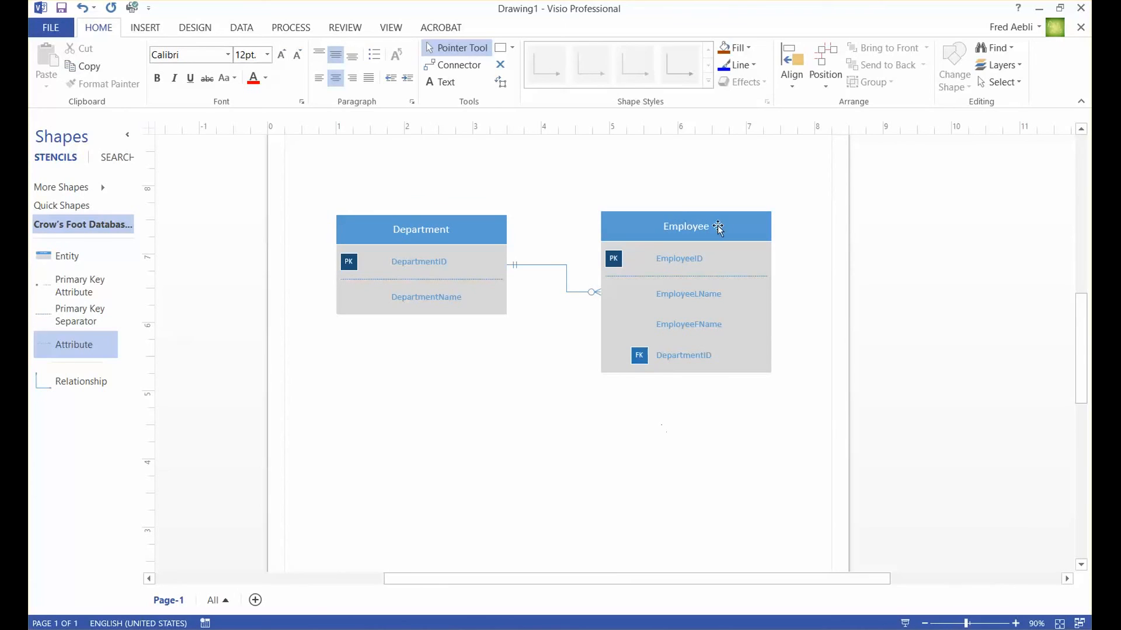